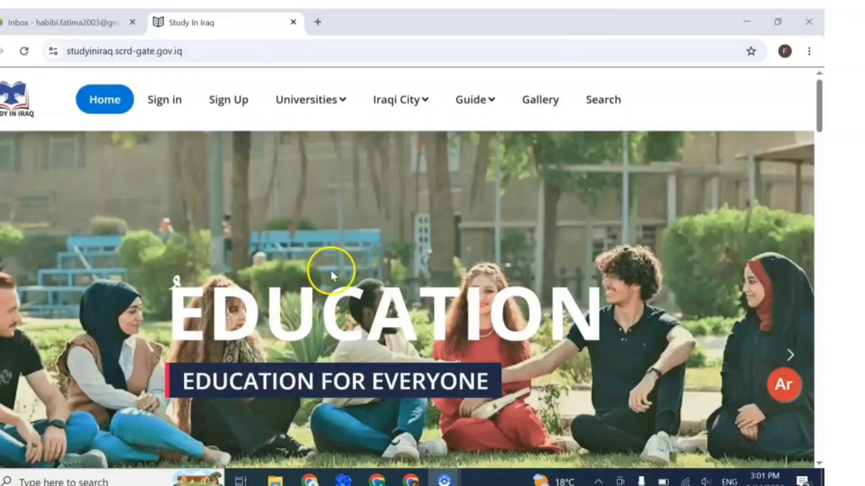
# Step: Scroll past the Scholarship, Half-Tuition and Self-Funded cards to the Initiative Study in Iraq description
pyautogui.scroll(-6, 328, 271)
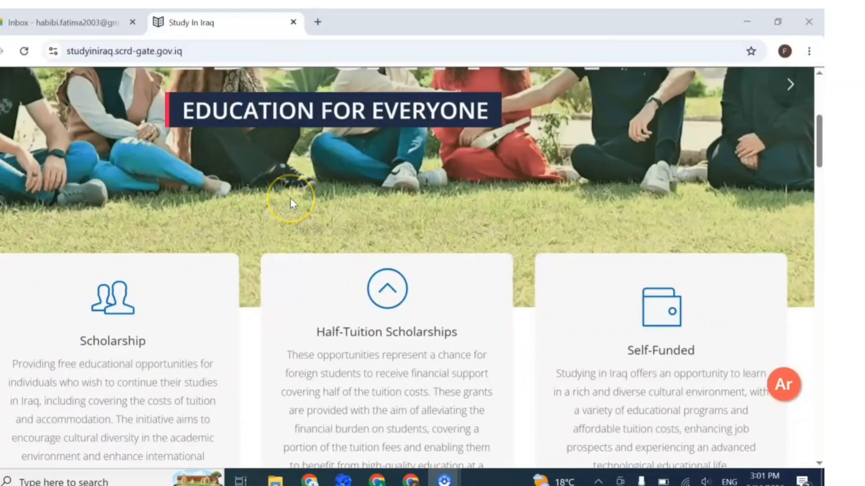
pyautogui.scroll(-2, 344, 202)
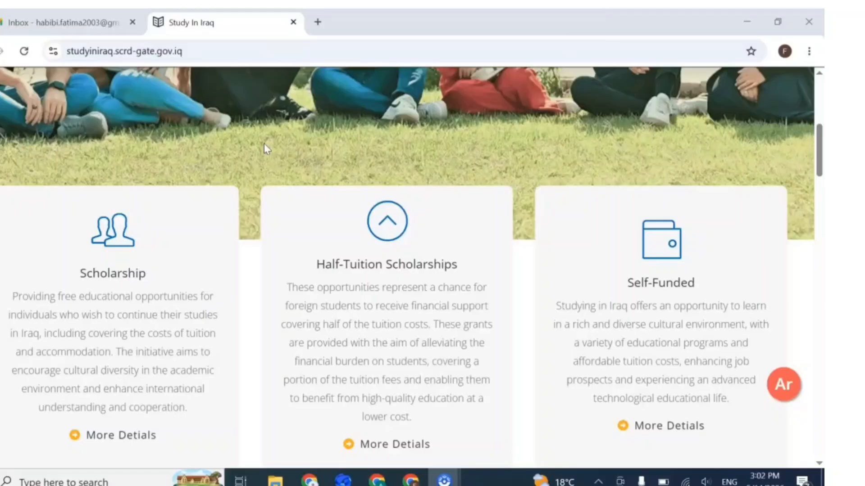
pyautogui.scroll(-10, 299, 141)
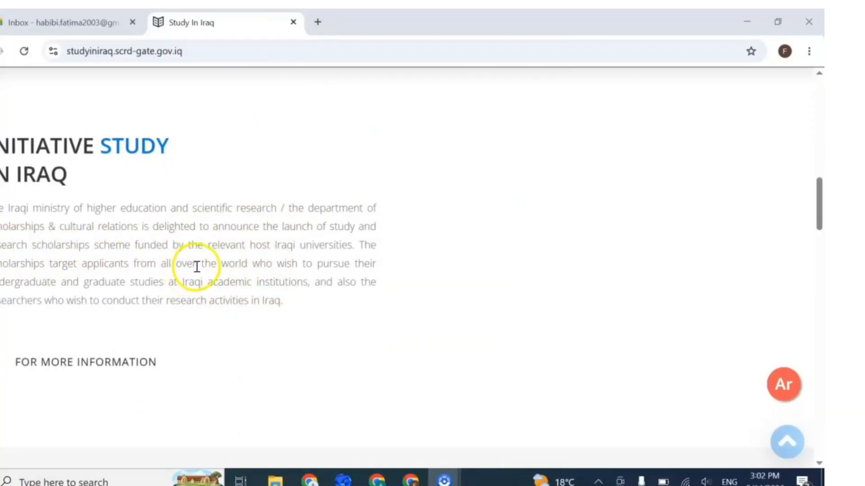
# Step: Scroll down the home page to the Iraqi Universities carousel
pyautogui.scroll(-5, 238, 268)
pyautogui.scroll(-3, 243, 273)
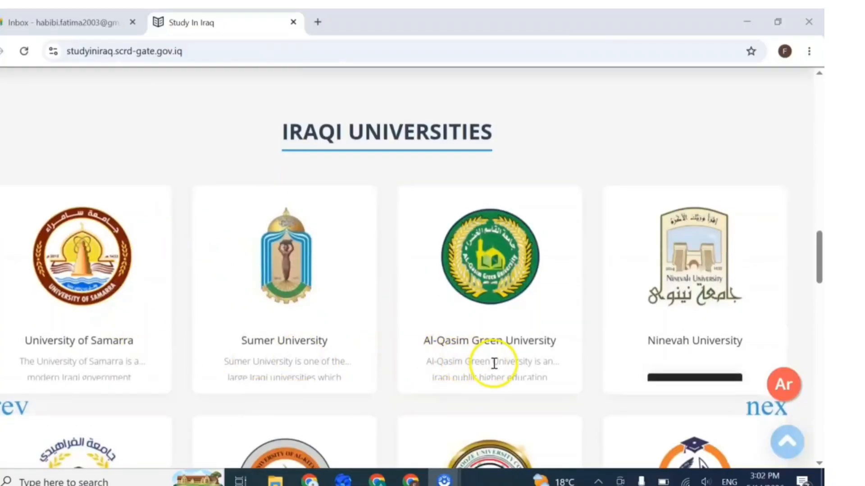
pyautogui.scroll(-4, 495, 365)
pyautogui.scroll(4, 479, 359)
pyautogui.scroll(1, 465, 356)
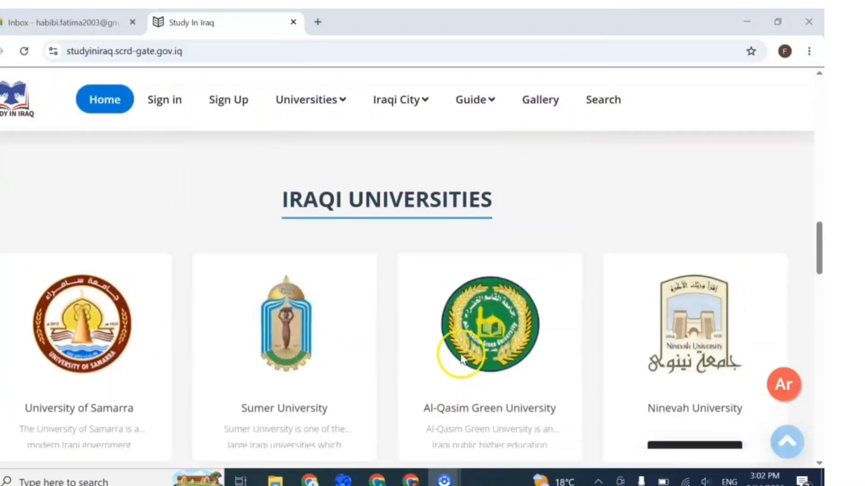
pyautogui.scroll(-1, 410, 342)
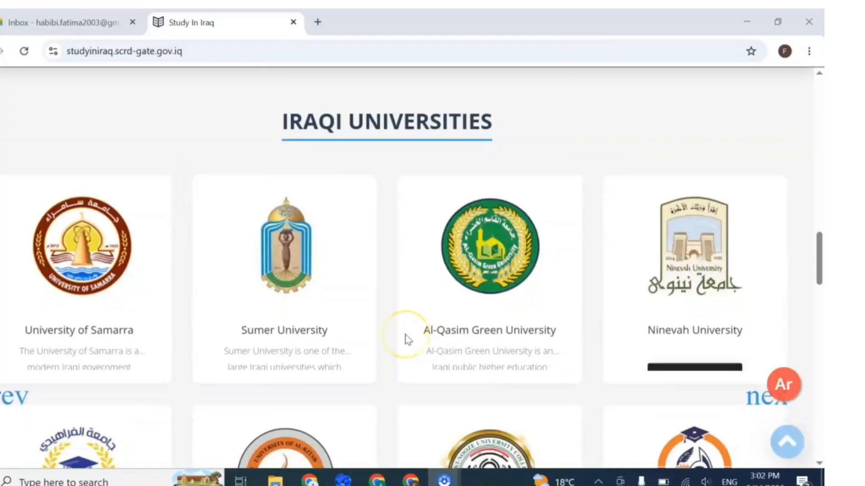
pyautogui.scroll(-4, 406, 337)
pyautogui.scroll(-6, 411, 332)
pyautogui.scroll(6, 423, 337)
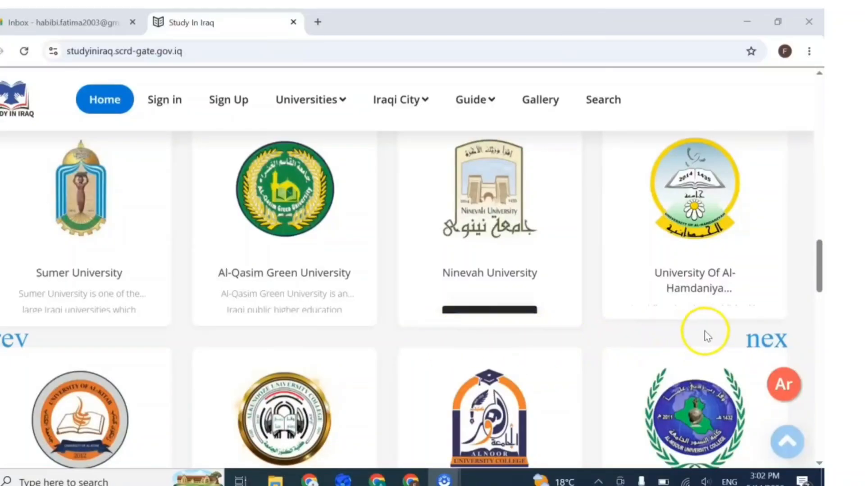
# Step: Advance the carousel five times, then scroll to the statistics: 9,265 full, 9,370 half, 18,635 total
pyautogui.click(757, 338)
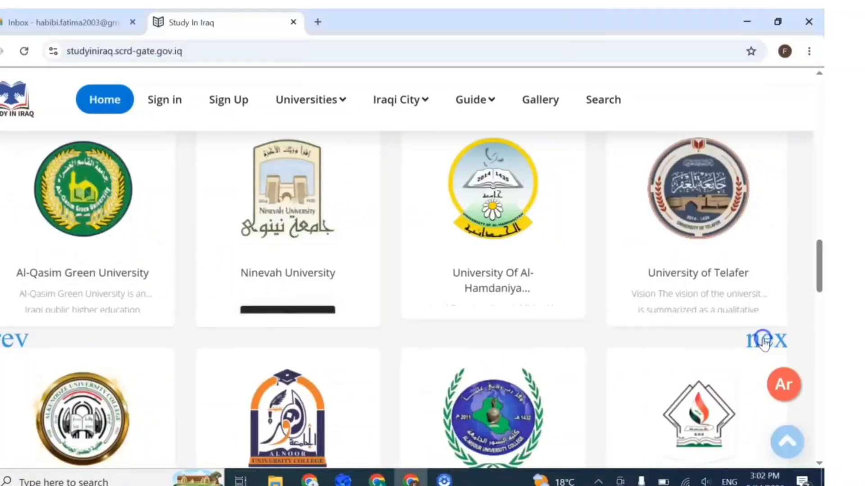
pyautogui.click(761, 340)
pyautogui.click(764, 342)
pyautogui.click(763, 342)
pyautogui.click(763, 342)
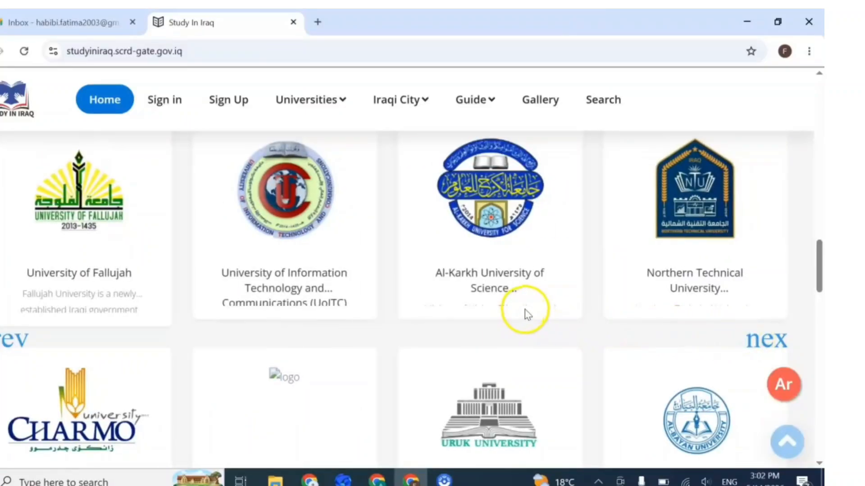
pyautogui.scroll(-3, 518, 316)
pyautogui.scroll(-5, 517, 316)
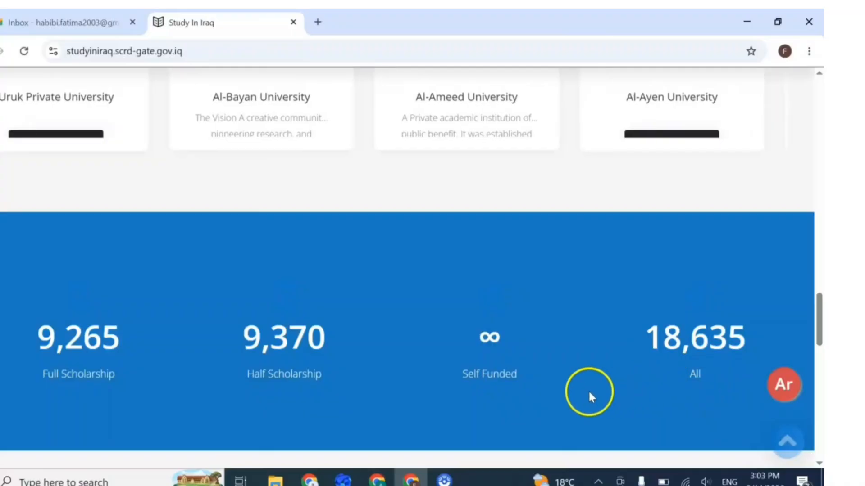
# Step: Return to the top of the home page with the EDUCATION FOR EVERYONE banner in view
pyautogui.scroll(6, 525, 383)
pyautogui.scroll(10, 527, 384)
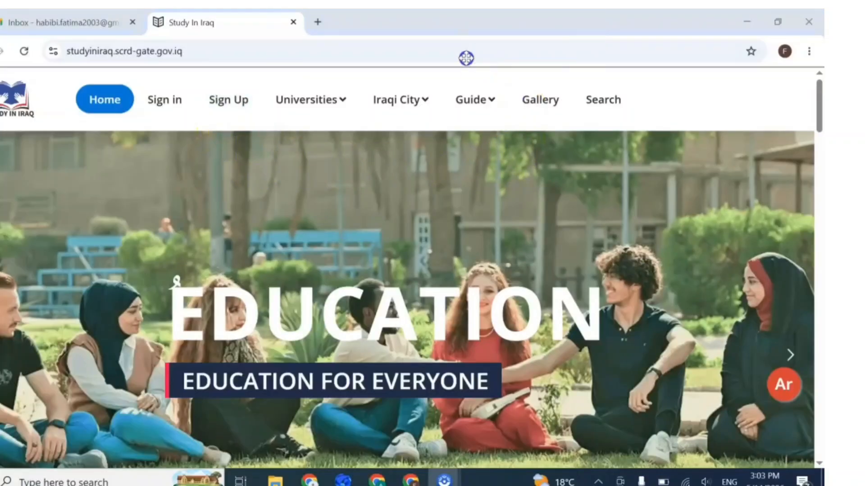
pyautogui.moveTo(400, 100)
pyautogui.moveTo(310, 99)
pyautogui.scroll(5, 405, 279)
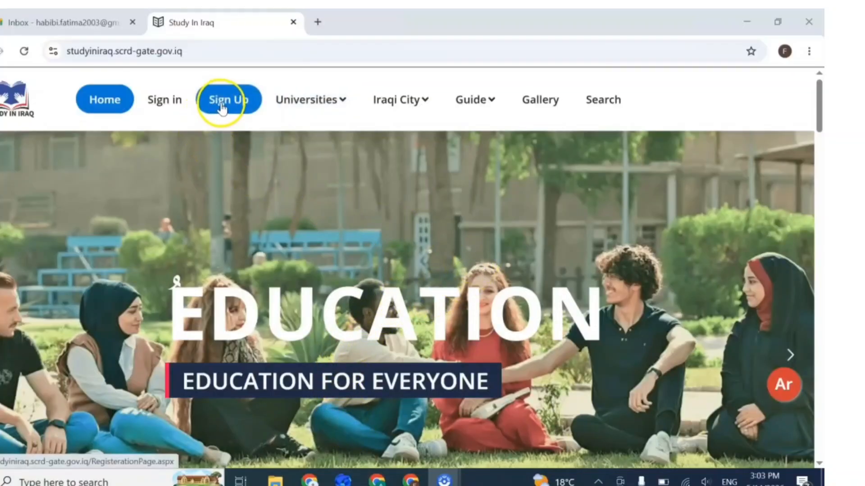
# Step: Open Sign Up and enter the applicant's given name, middle name and surname
pyautogui.click(224, 107)
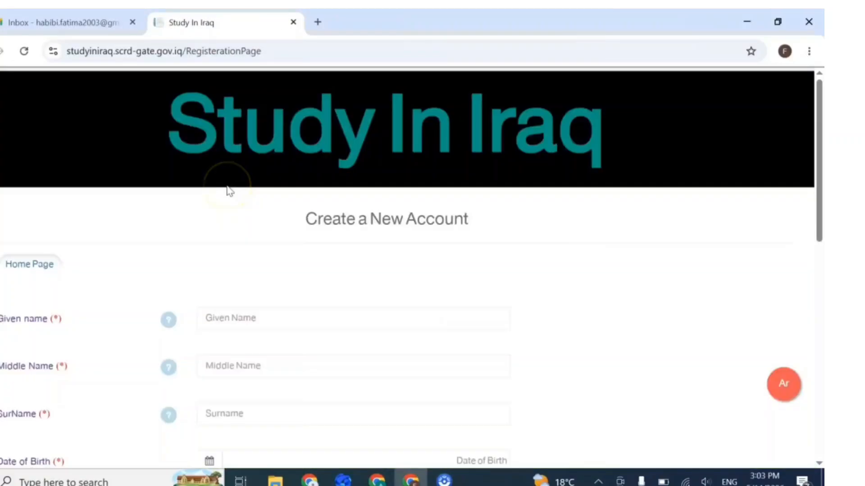
pyautogui.click(273, 316)
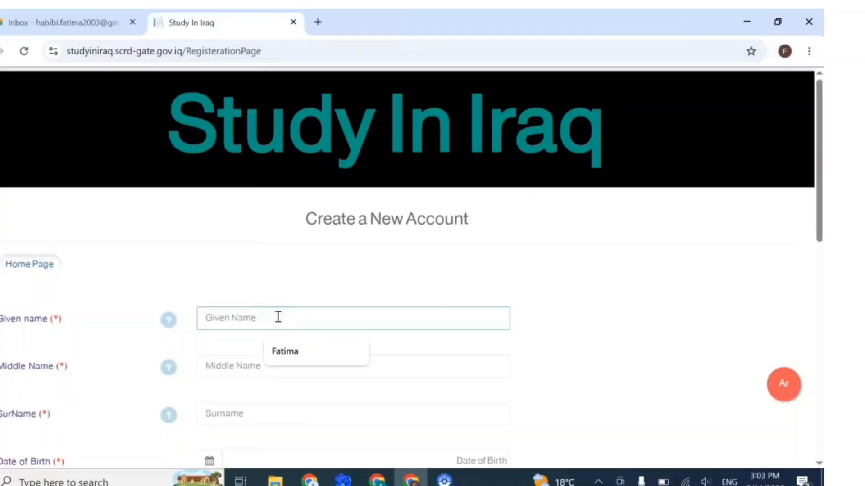
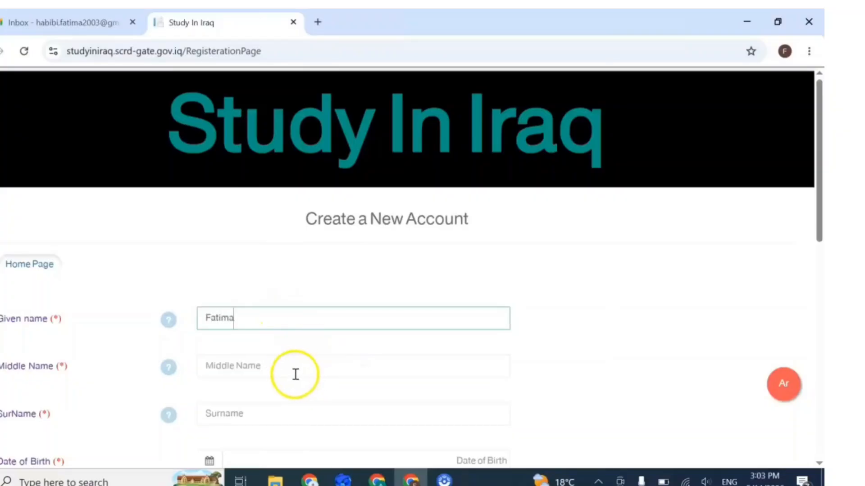
pyautogui.click(295, 372)
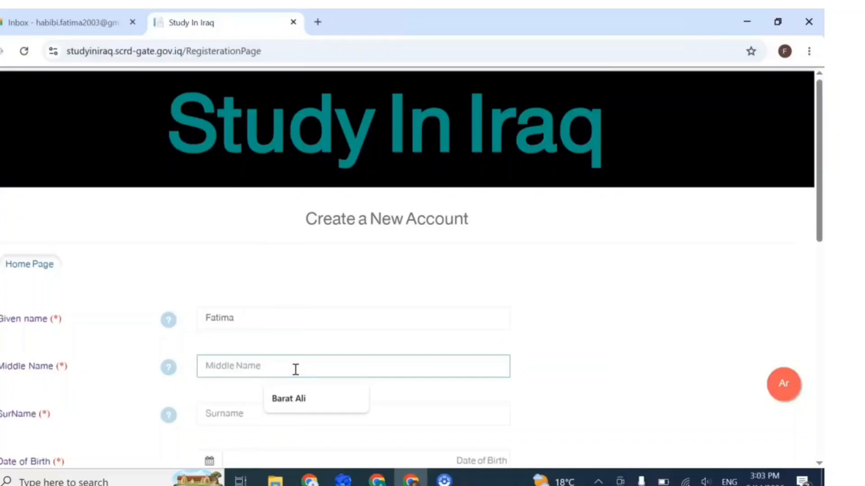
pyautogui.write('A')
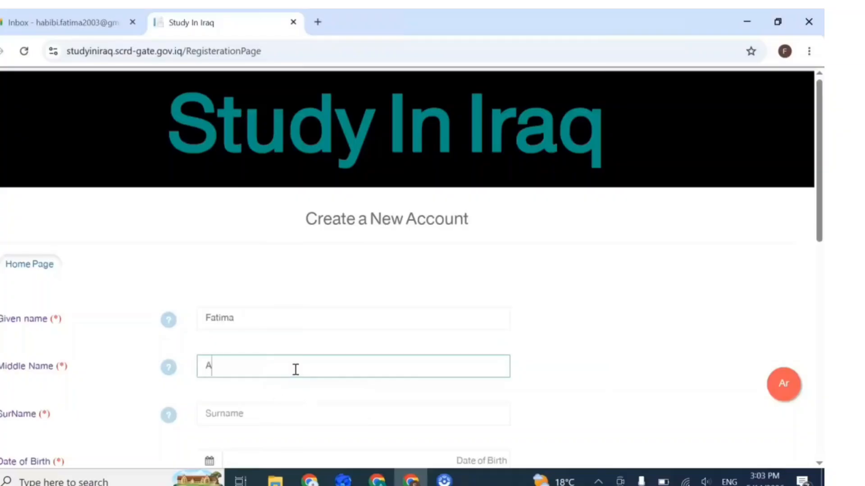
pyautogui.press('BackSpace')
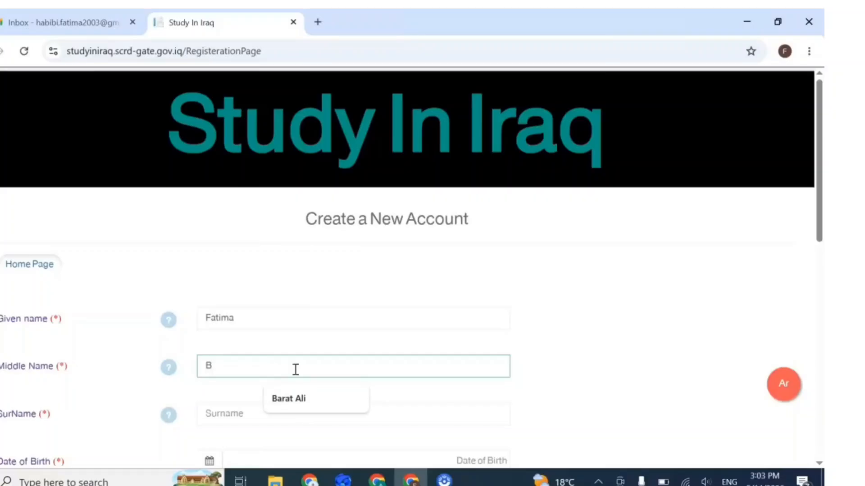
pyautogui.scroll(-3, 285, 377)
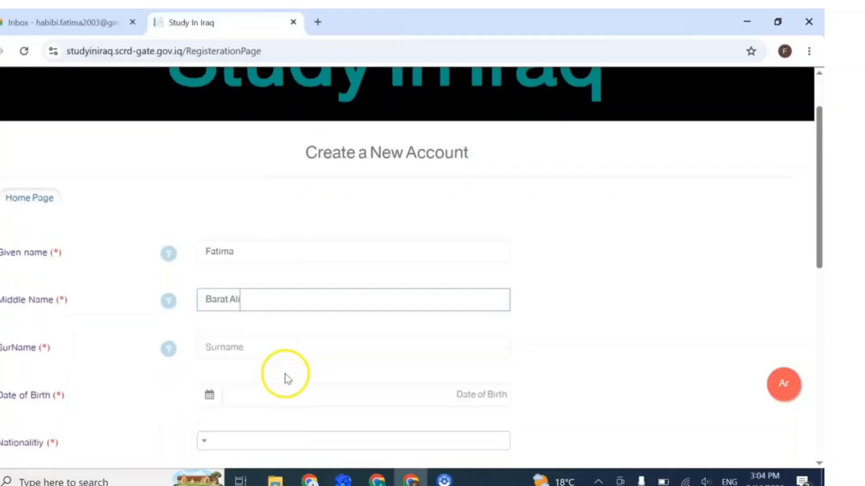
pyautogui.click(249, 280)
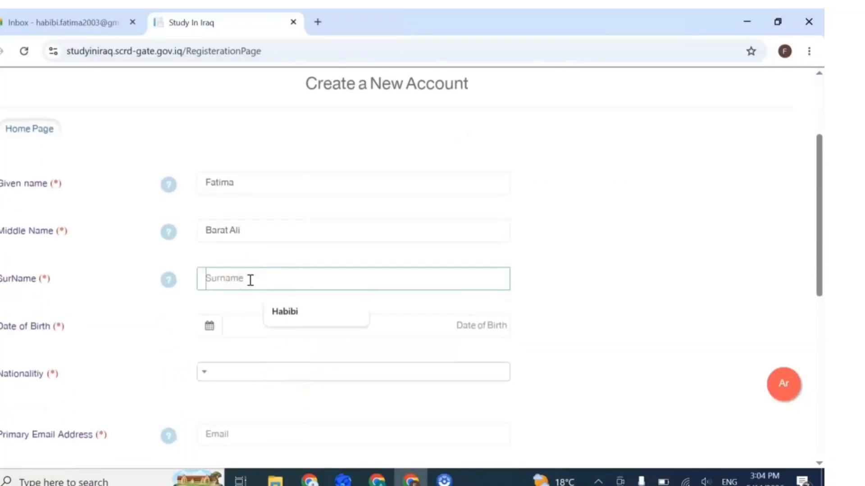
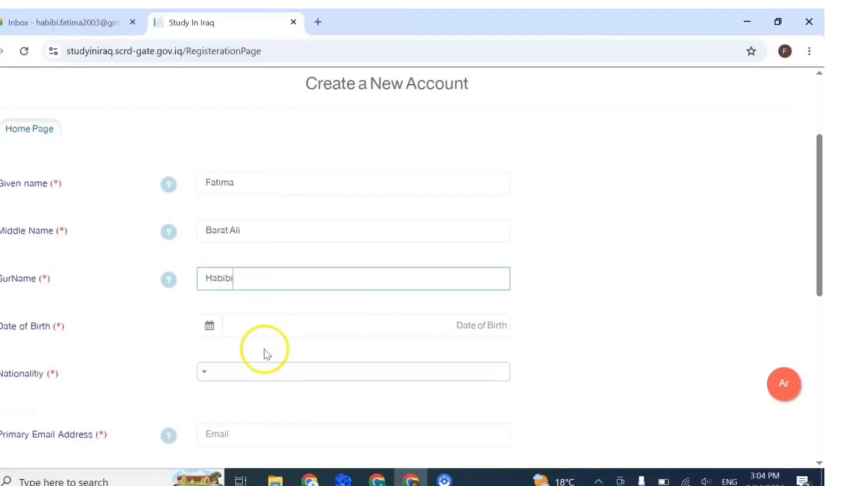
pyautogui.click(210, 327)
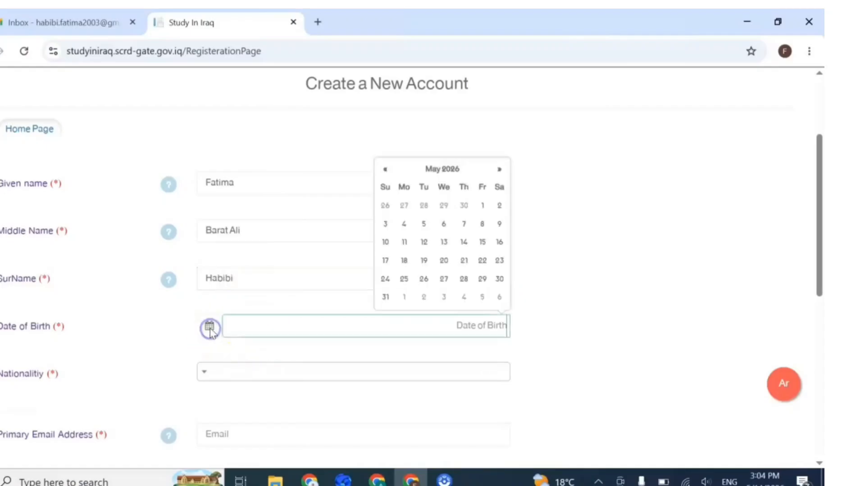
pyautogui.click(440, 170)
pyautogui.click(455, 180)
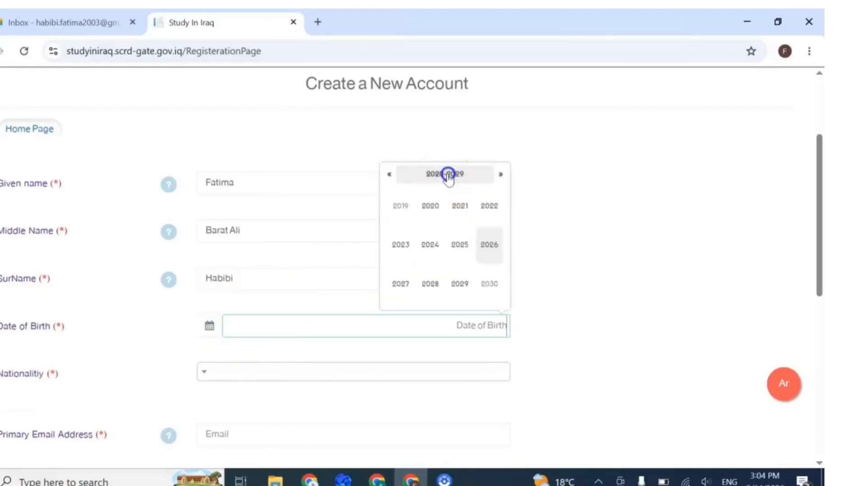
pyautogui.click(390, 174)
pyautogui.click(390, 174)
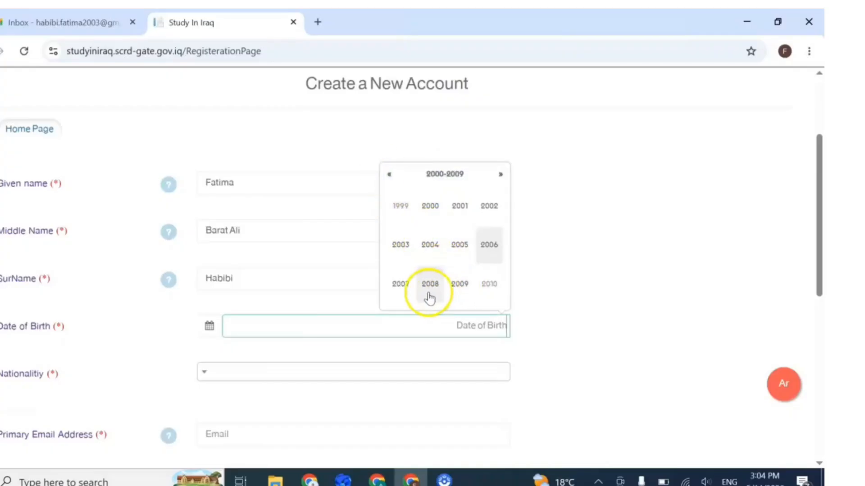
pyautogui.click(403, 245)
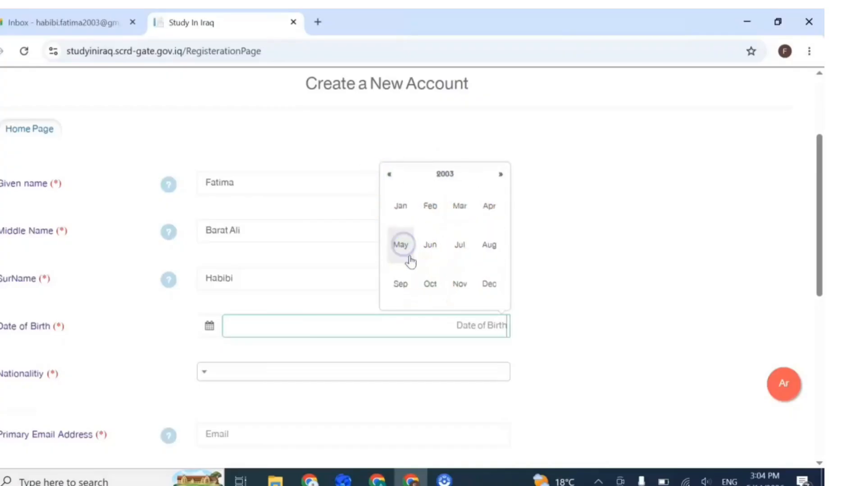
pyautogui.click(460, 211)
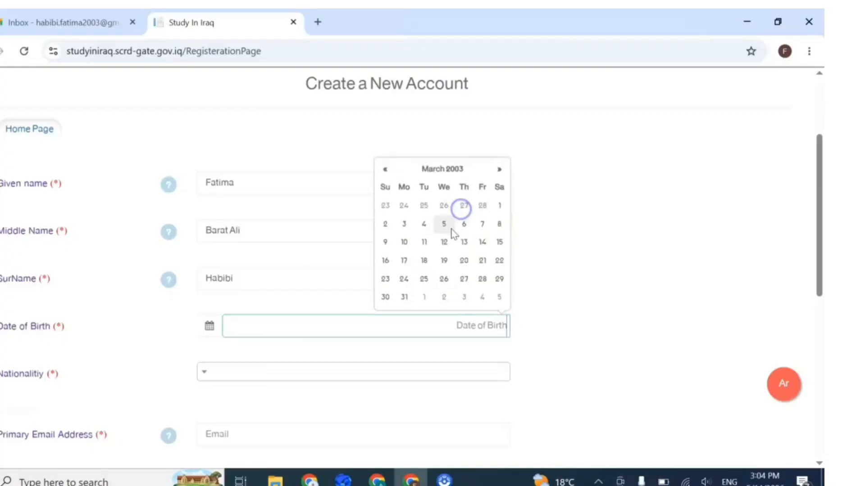
pyautogui.click(402, 245)
# Step: Set the nationality to AFGHANISTAN by searching 'afgh' in the list
pyautogui.scroll(-3, 371, 270)
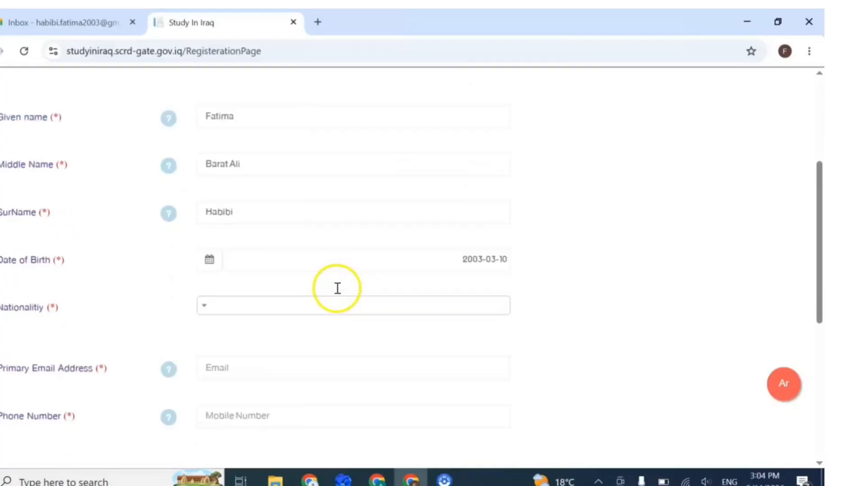
pyautogui.click(202, 239)
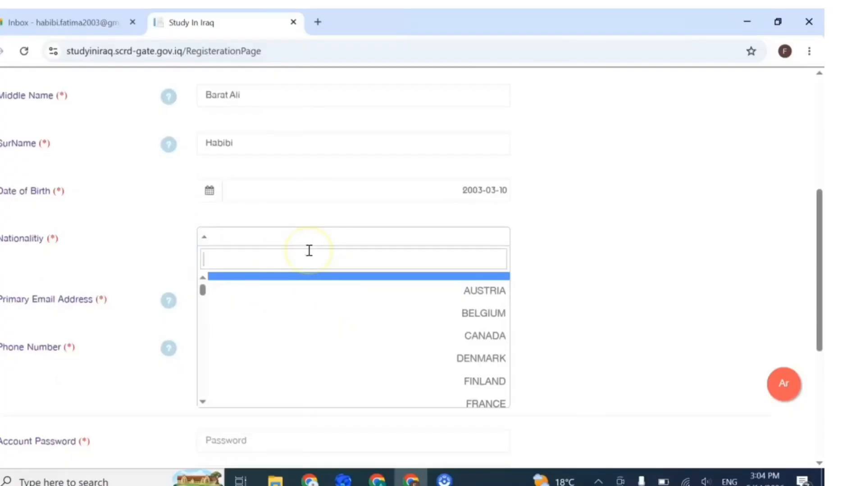
pyautogui.write('afgh')
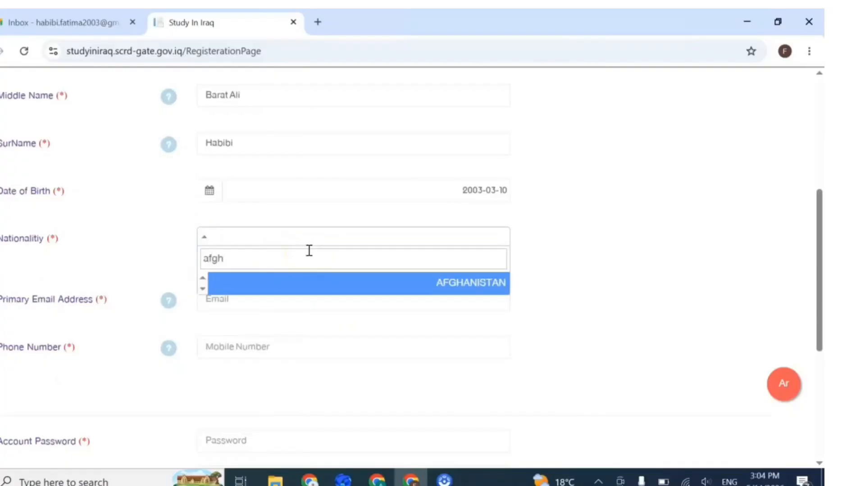
pyautogui.click(428, 288)
# Step: Fill in the primary e-mail, the saved phone number and the account password
pyautogui.click(297, 297)
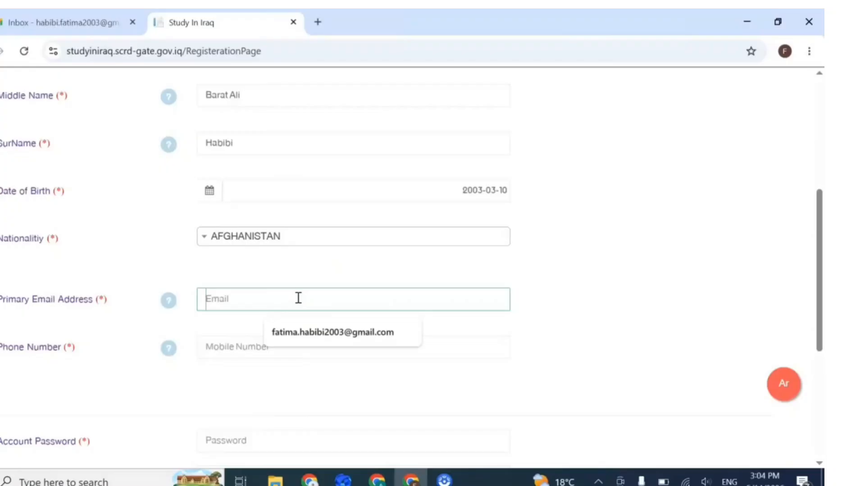
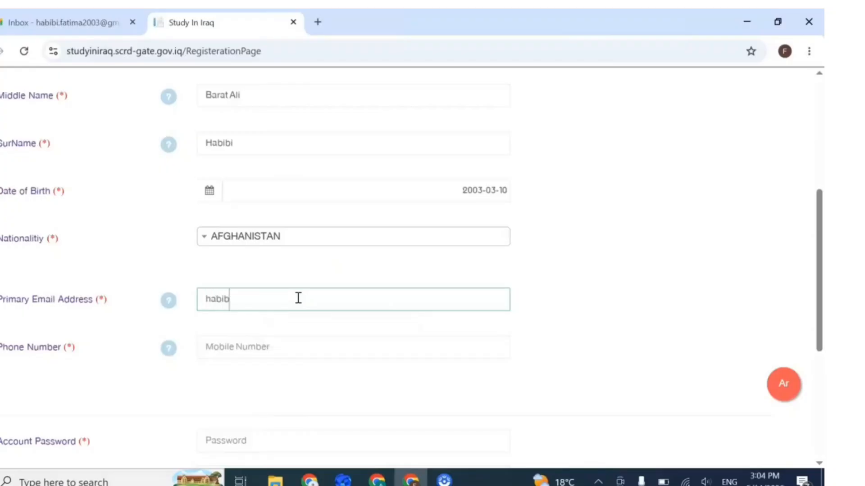
pyautogui.click(269, 209)
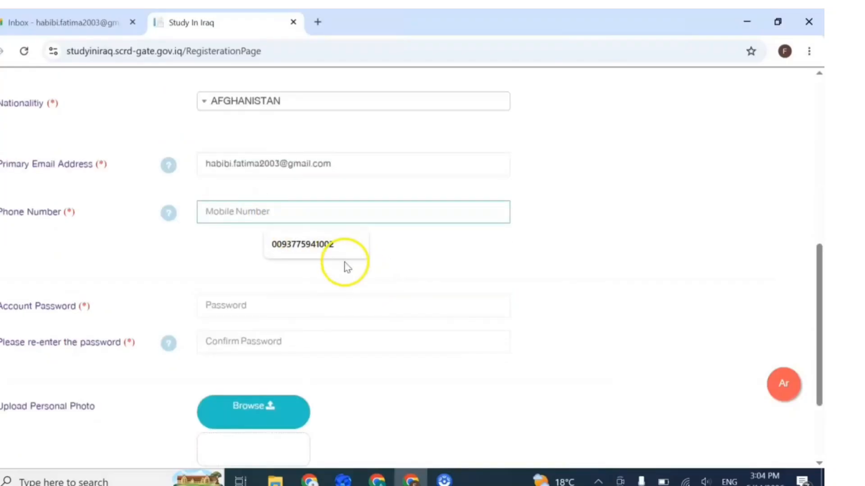
pyautogui.click(315, 246)
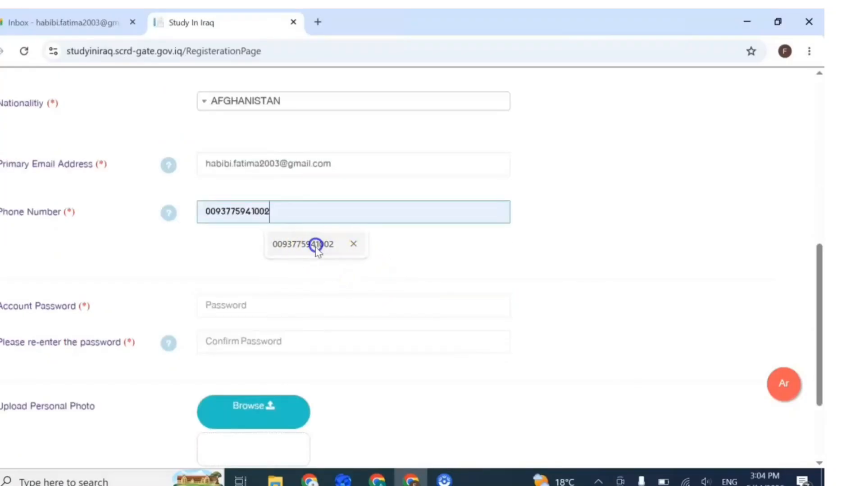
pyautogui.scroll(-2, 371, 307)
pyautogui.click(202, 251)
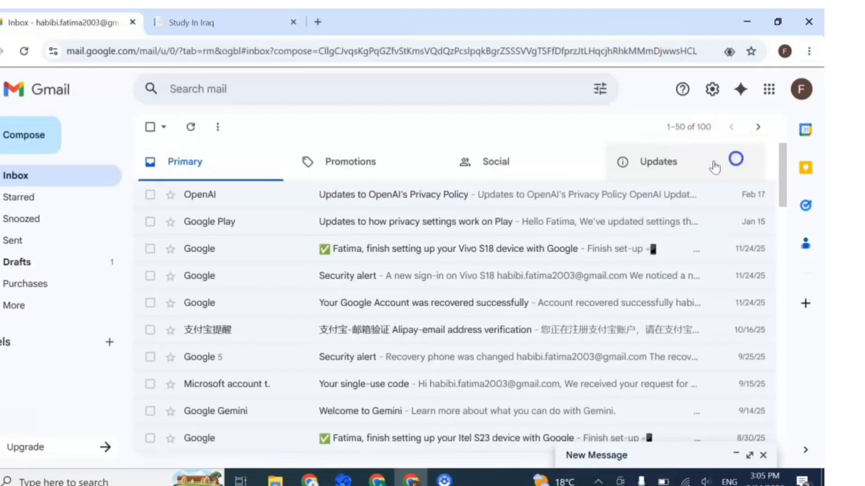
pyautogui.click(202, 21)
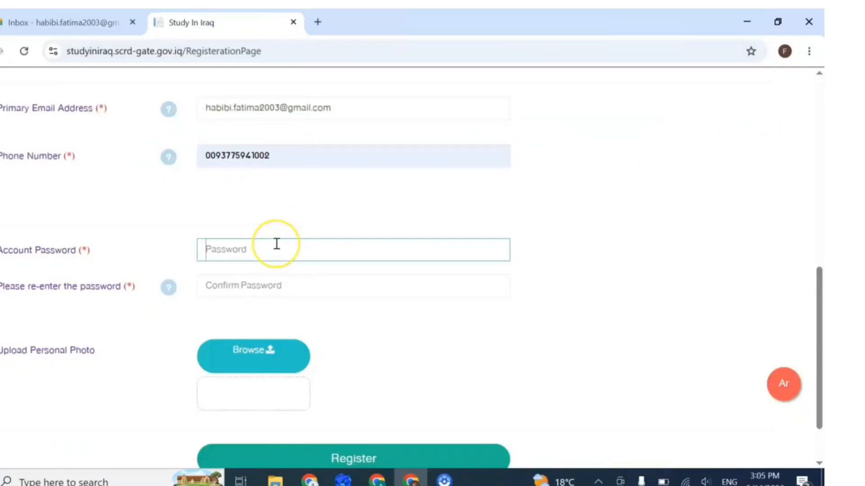
# Step: Confirm the password and attach Phpto1.jpg as the personal photo
pyautogui.click(277, 285)
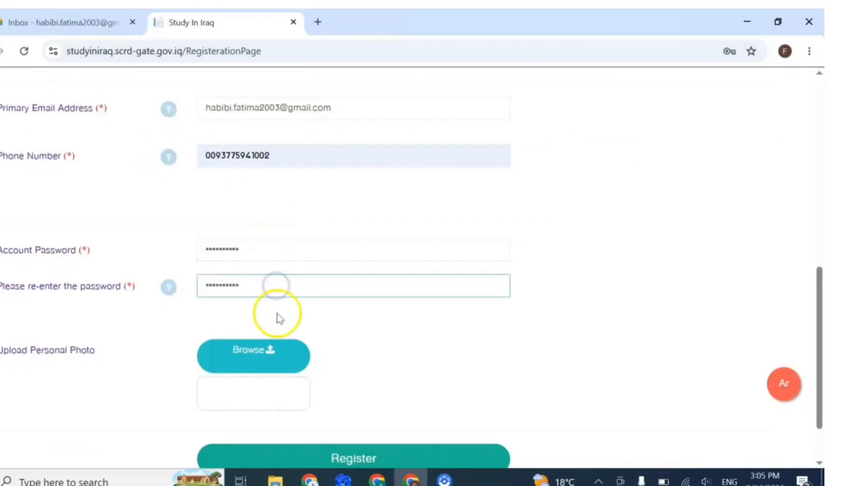
pyautogui.scroll(-1, 243, 300)
pyautogui.click(246, 286)
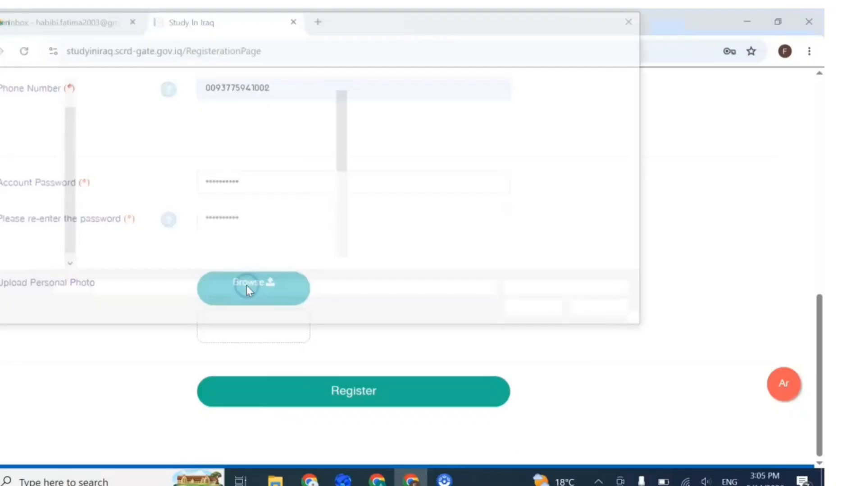
pyautogui.scroll(-2, 266, 193)
pyautogui.click(205, 237)
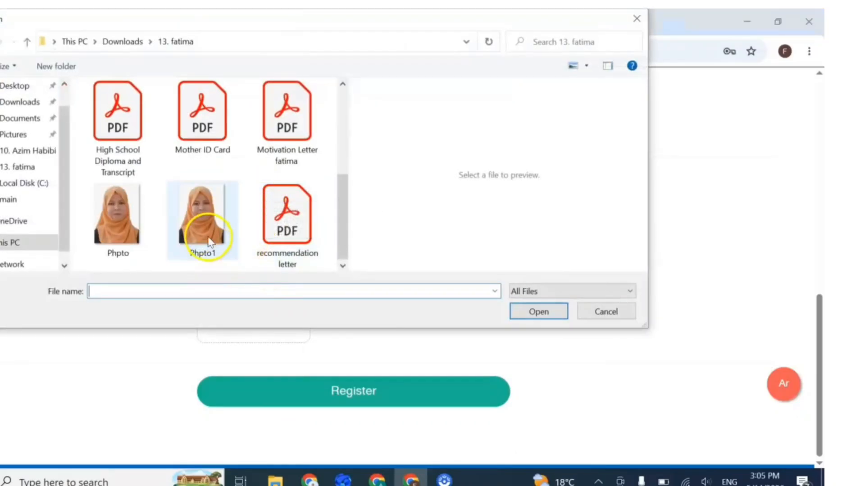
pyautogui.click(539, 312)
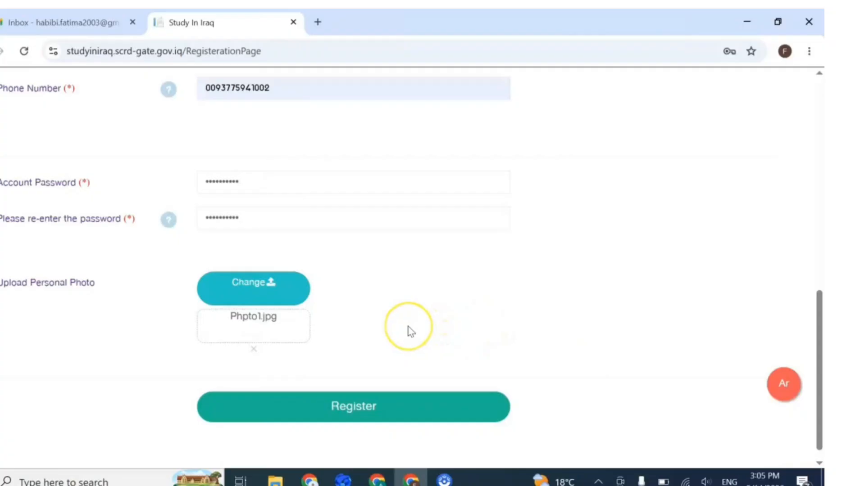
pyautogui.scroll(-1, 405, 343)
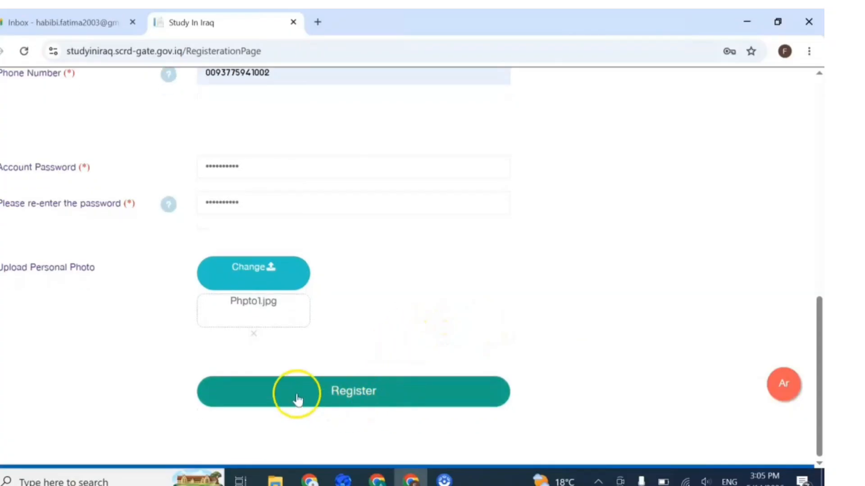
# Step: Submit the registration with Register, retrying once until the sign-in page loads
pyautogui.click(401, 409)
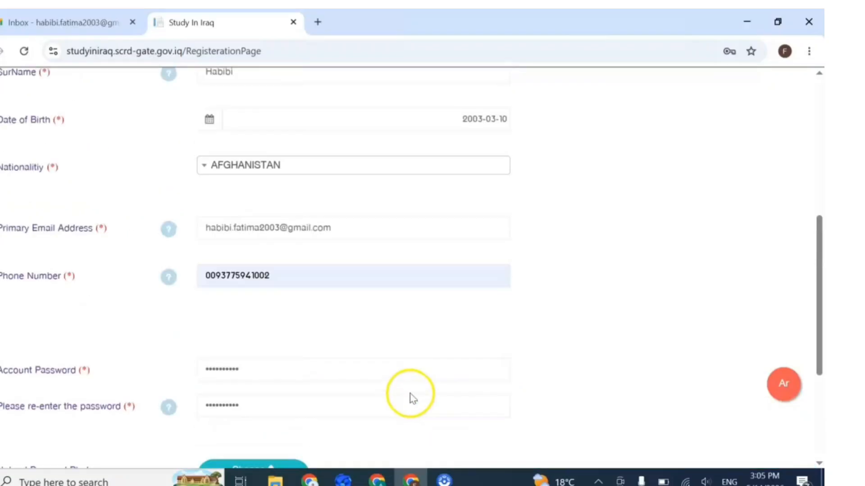
pyautogui.scroll(-8, 399, 393)
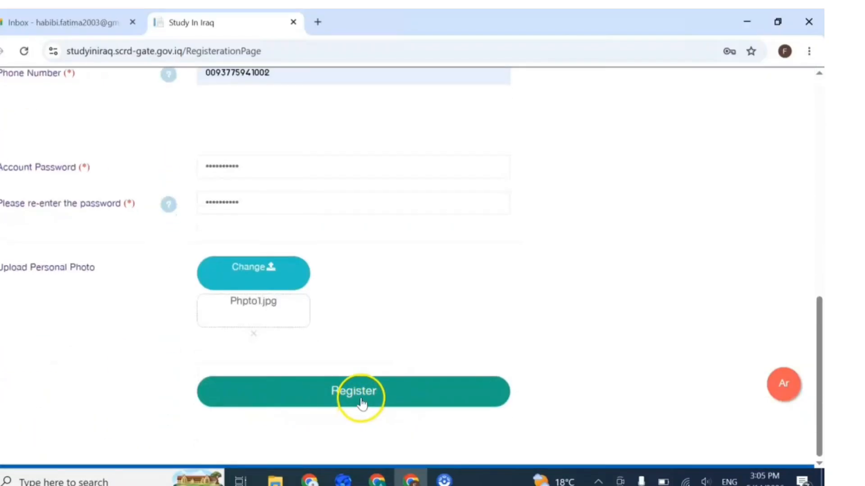
pyautogui.click(354, 394)
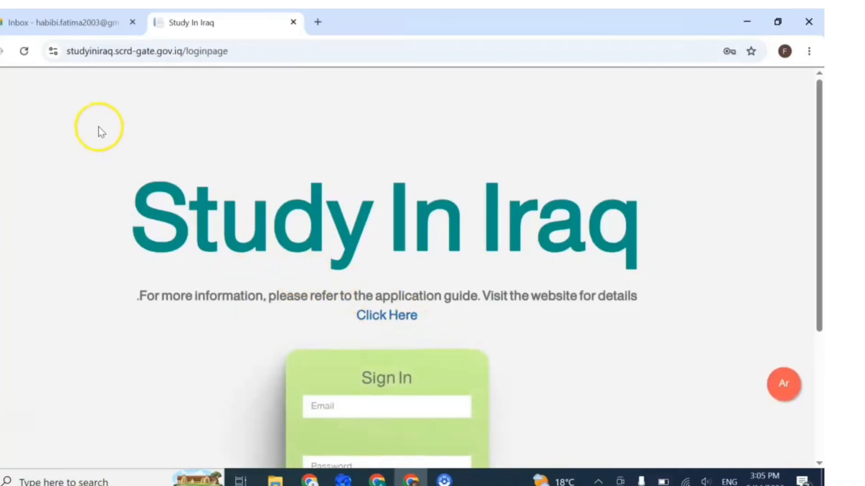
pyautogui.scroll(-3, 270, 239)
pyautogui.scroll(3, 243, 225)
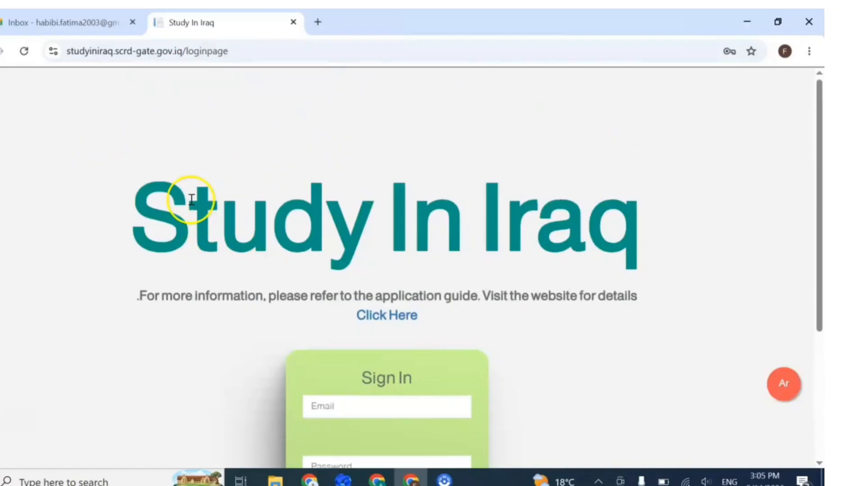
# Step: Open the Activation Link e-mail in Gmail, follow its link, and return to the portal
pyautogui.click(61, 27)
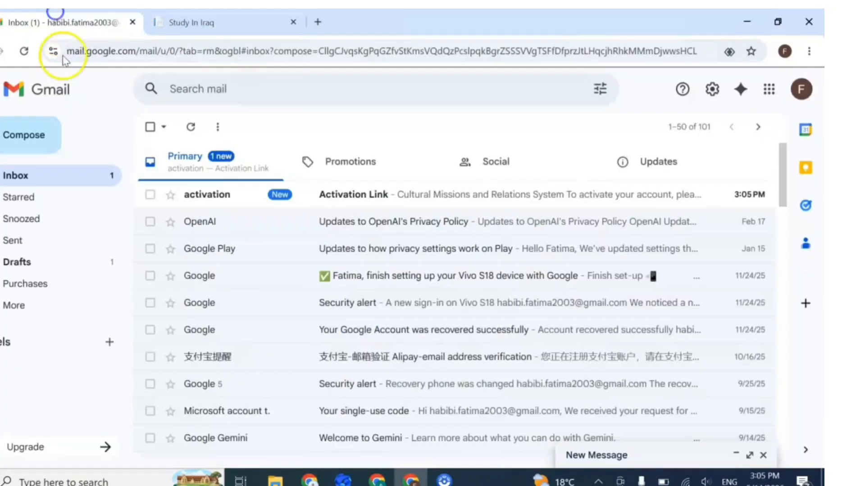
pyautogui.click(358, 202)
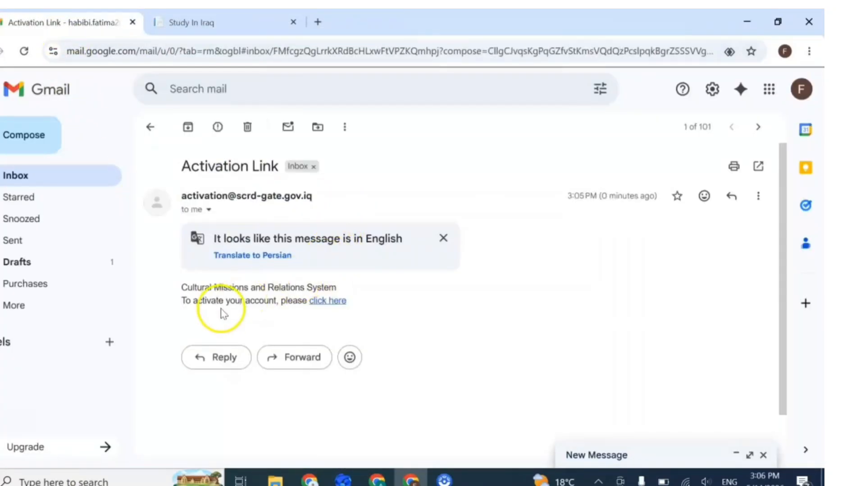
pyautogui.click(322, 303)
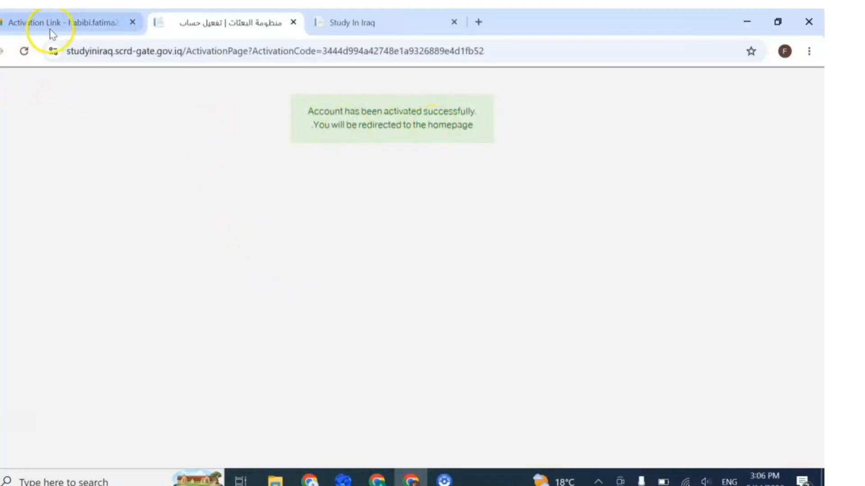
pyautogui.click(334, 25)
# Step: Sign in with the account e-mail and password, save the login, and check Gmail for the code
pyautogui.scroll(-2, 352, 296)
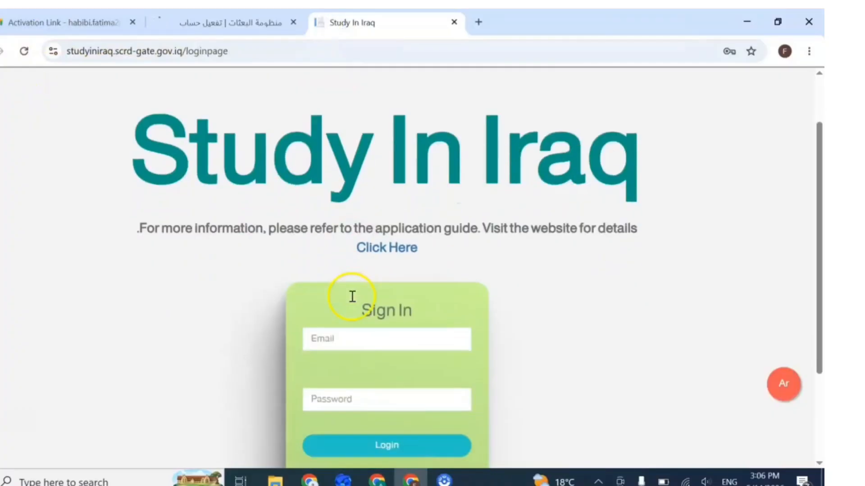
pyautogui.click(357, 335)
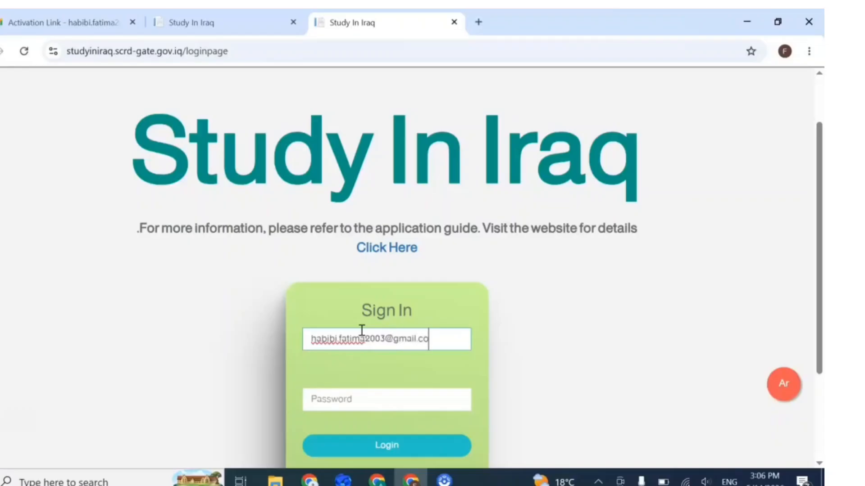
pyautogui.click(353, 401)
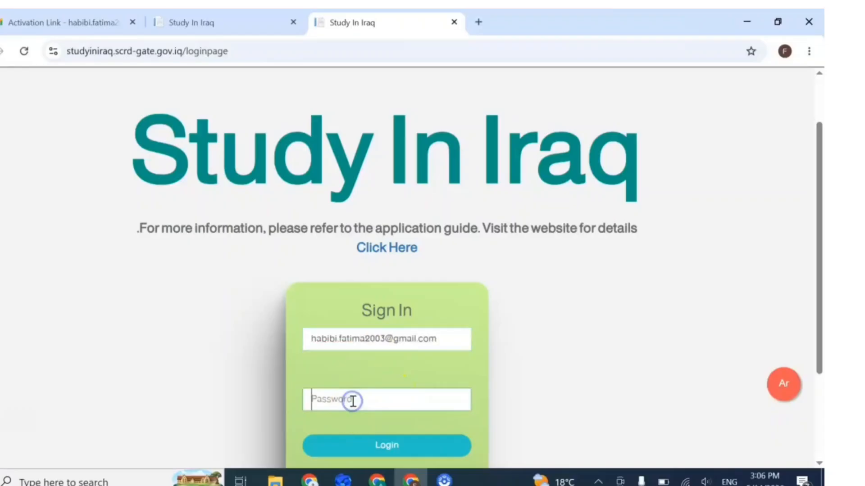
pyautogui.scroll(-3, 487, 348)
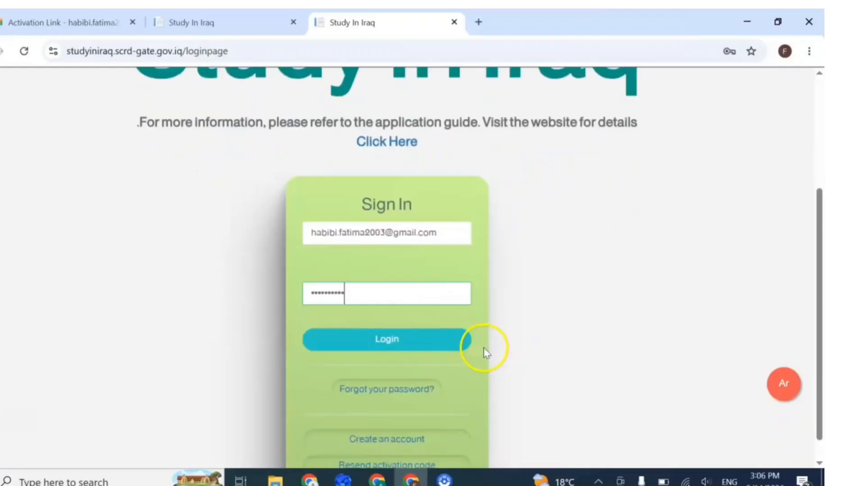
pyautogui.click(375, 321)
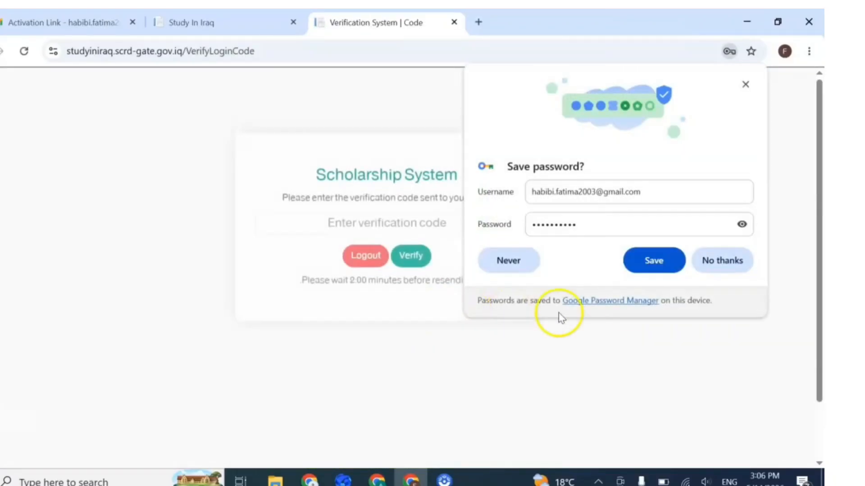
pyautogui.click(649, 263)
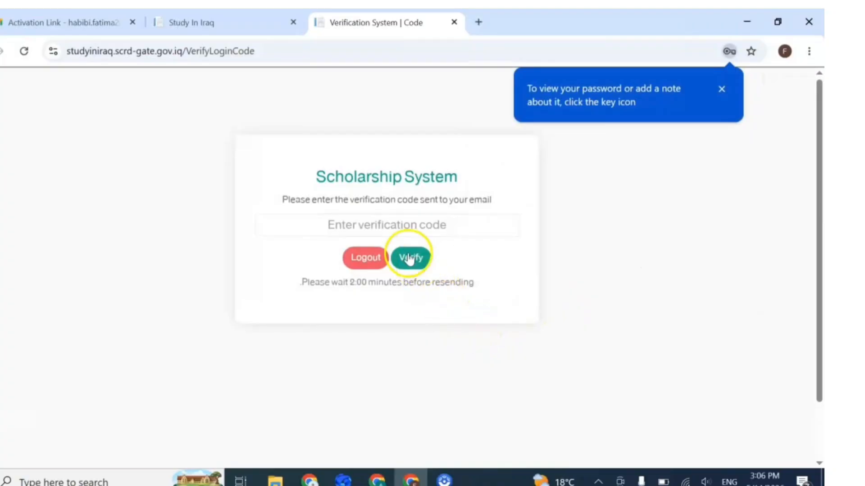
pyautogui.click(344, 223)
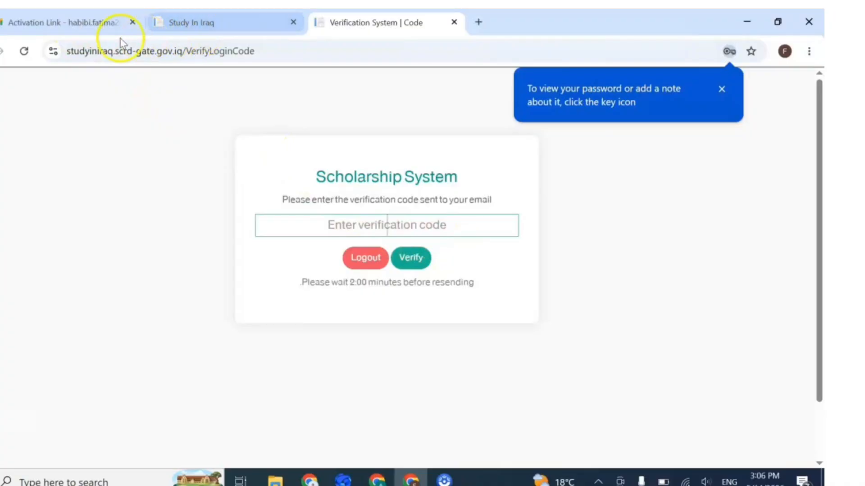
pyautogui.click(112, 23)
# Step: Copy the code from the Your Login Verification Code e-mail and go back to Study In Iraq
pyautogui.click(151, 127)
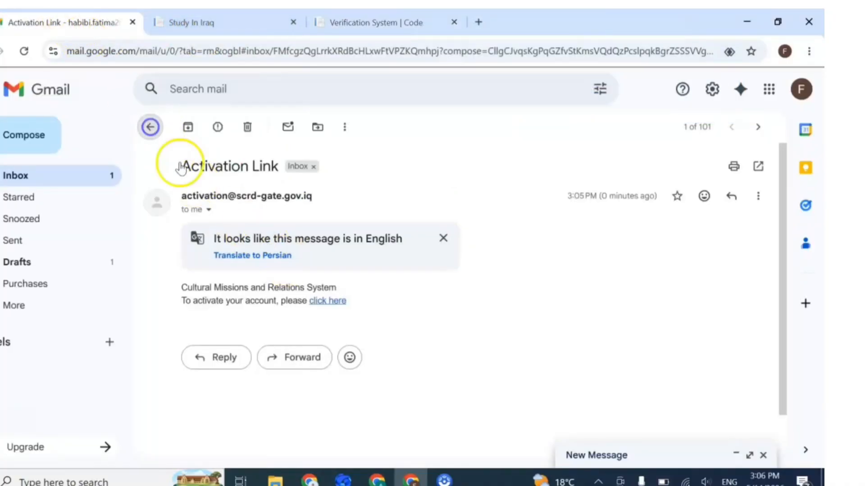
pyautogui.click(346, 200)
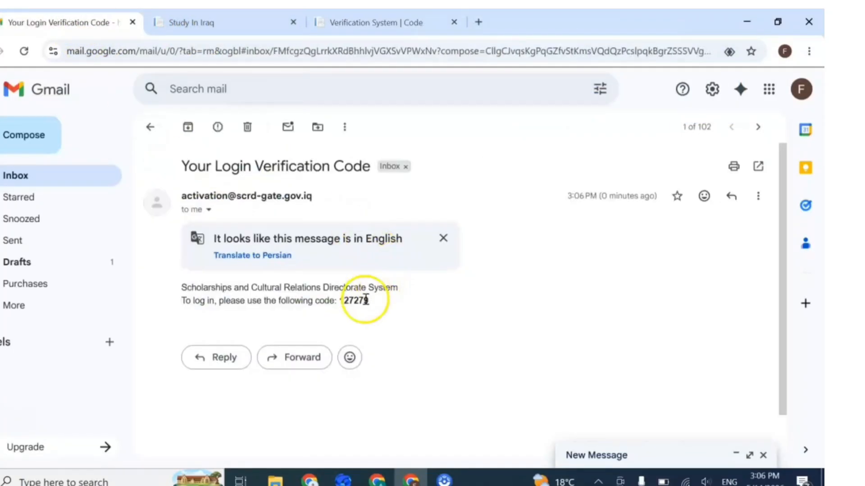
pyautogui.moveTo(341, 301); pyautogui.dragTo(365, 300)
pyautogui.hotkey('ctrl', 'c')
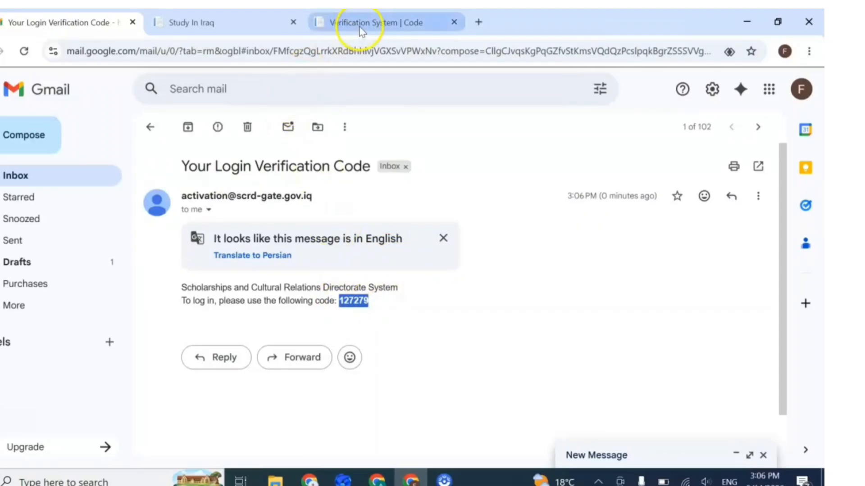
pyautogui.click(236, 22)
# Step: Paste the emailed verification code on the Verification System page and verify it to sign in
pyautogui.scroll(-5, 378, 139)
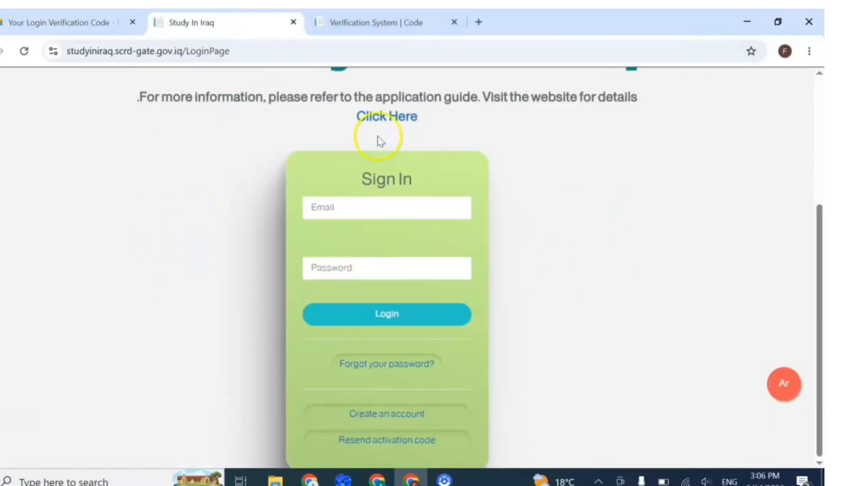
pyautogui.click(356, 20)
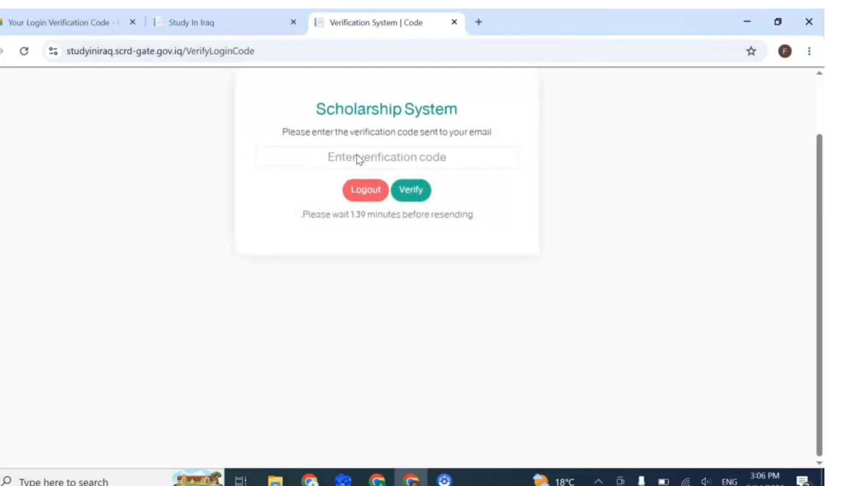
pyautogui.click(329, 157)
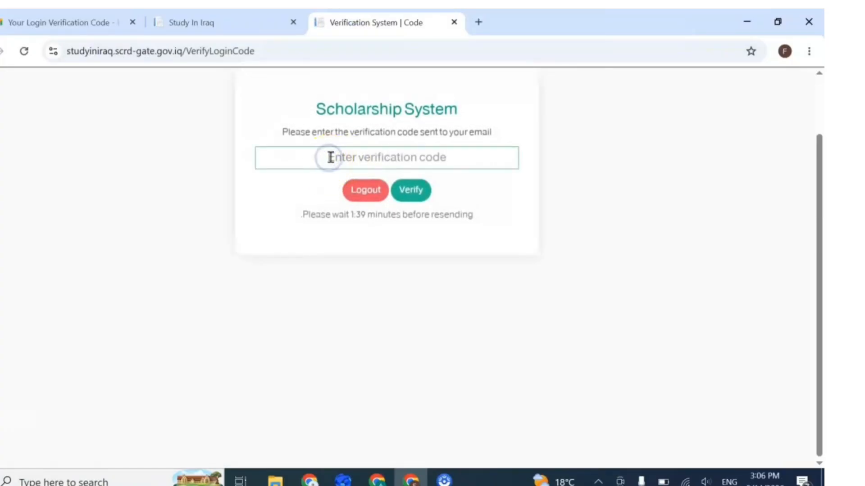
pyautogui.hotkey('ctrl', 'v')
pyautogui.click(412, 189)
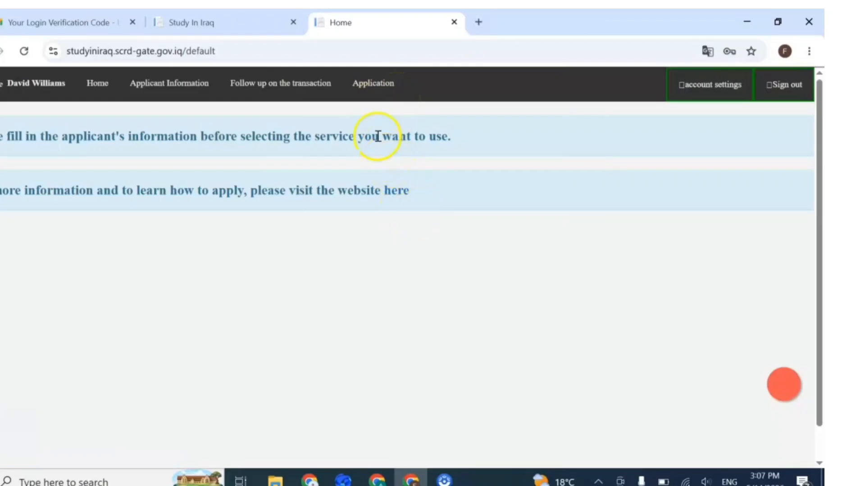
# Step: Start a new study application and review the prefilled Applicant's Information form after the passport warning
pyautogui.click(382, 89)
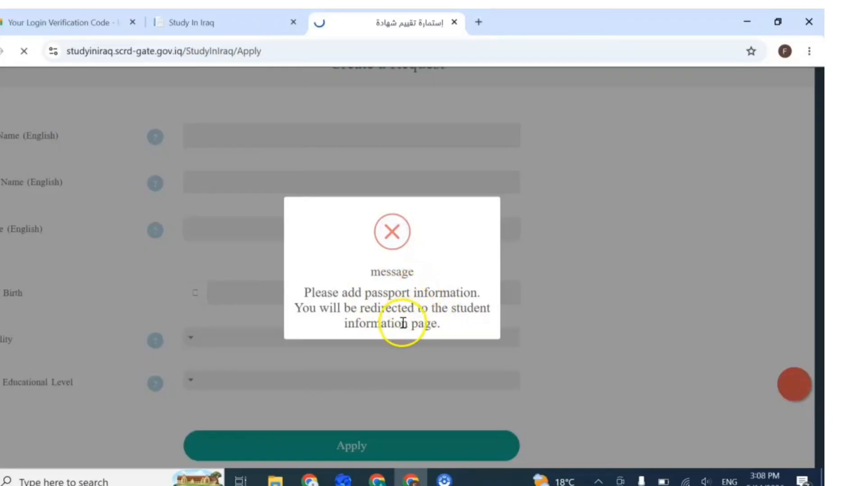
pyautogui.scroll(-3, 409, 265)
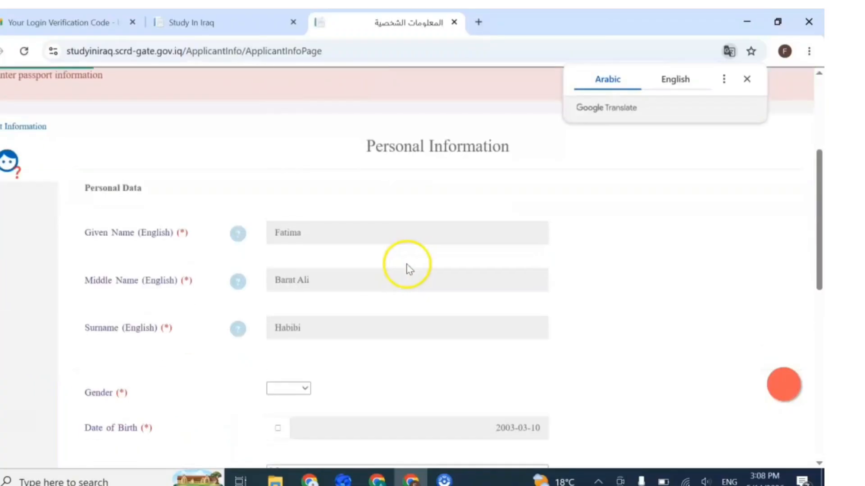
pyautogui.scroll(-2, 408, 268)
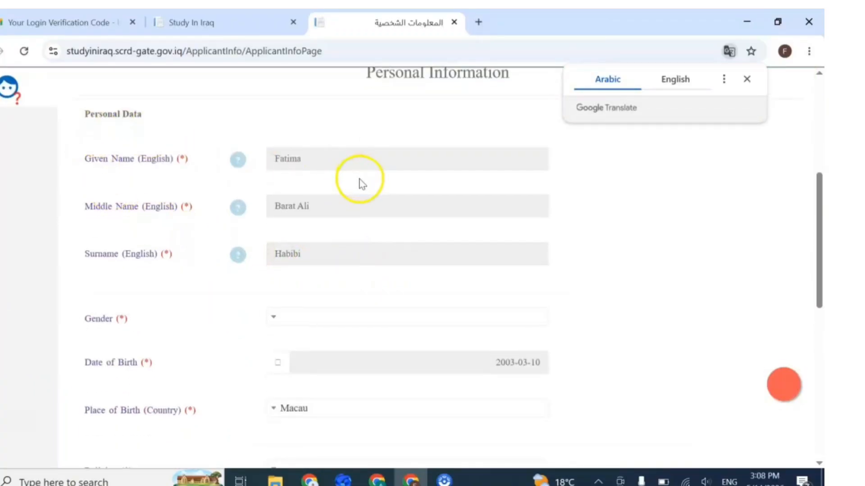
pyautogui.scroll(-5, 349, 228)
pyautogui.scroll(10, 351, 229)
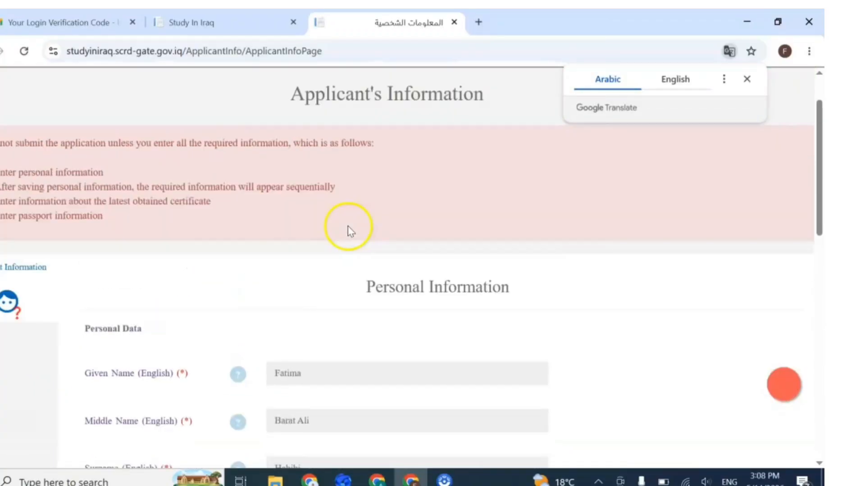
pyautogui.scroll(-1, 351, 231)
pyautogui.scroll(-3, 352, 232)
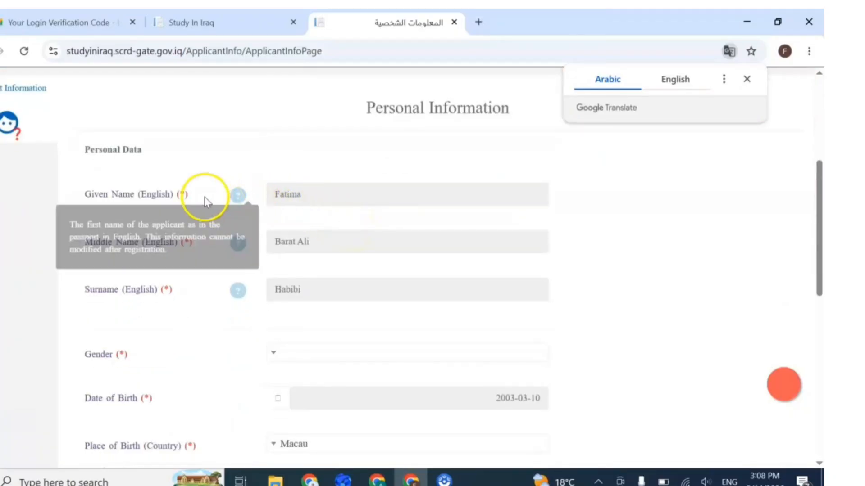
pyautogui.scroll(-2, 346, 194)
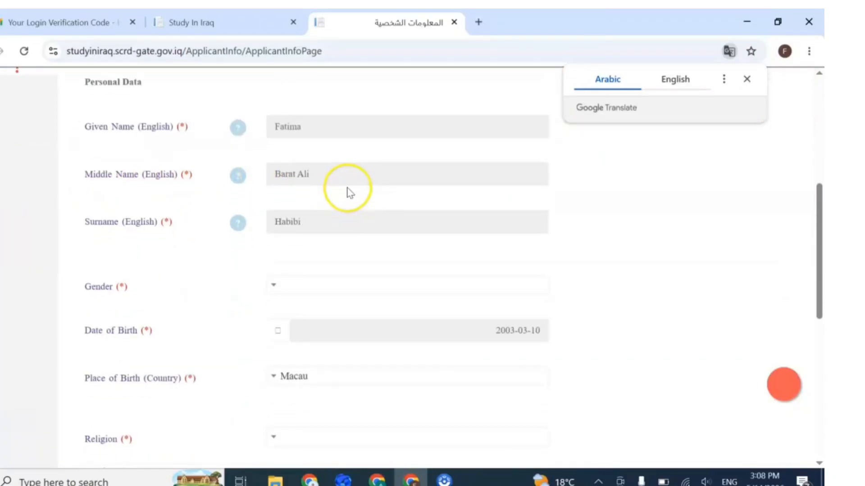
pyautogui.scroll(-3, 349, 193)
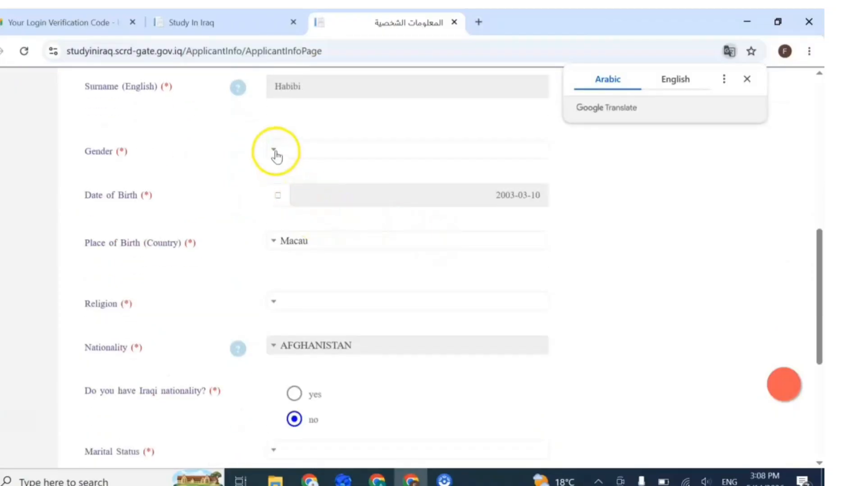
# Step: Set gender to Female, religion to Islam and marital status to Single
pyautogui.click(276, 153)
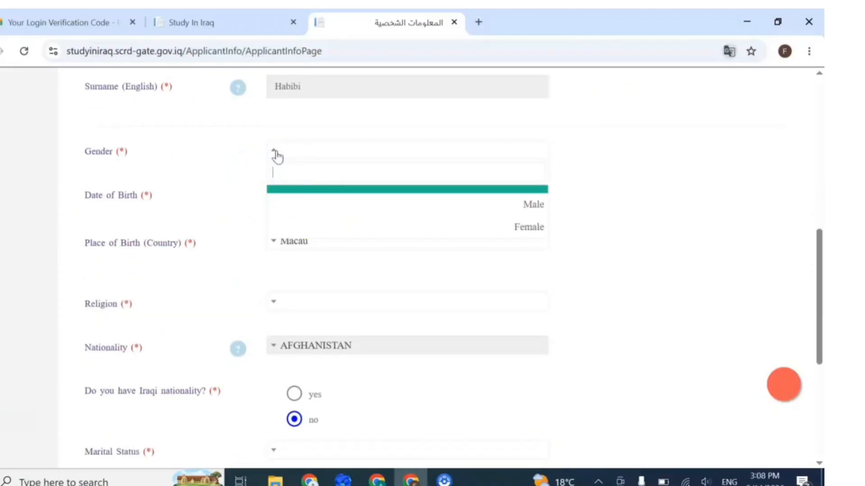
pyautogui.click(498, 233)
pyautogui.scroll(-3, 372, 237)
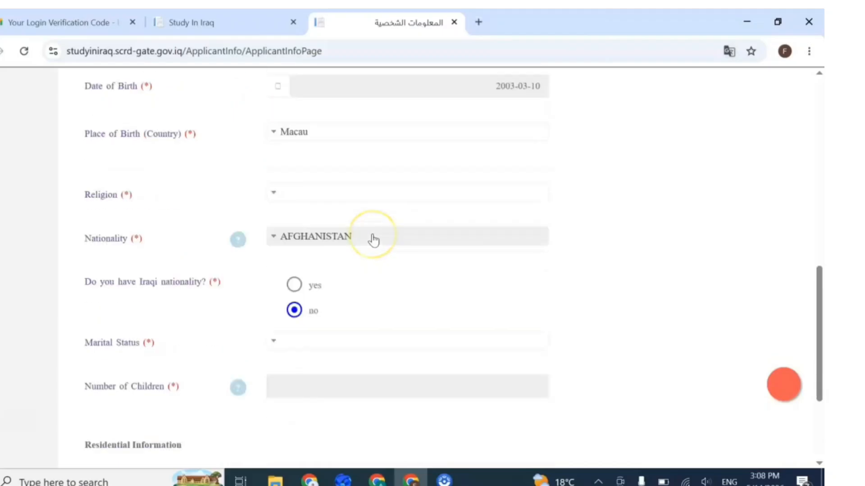
pyautogui.click(274, 167)
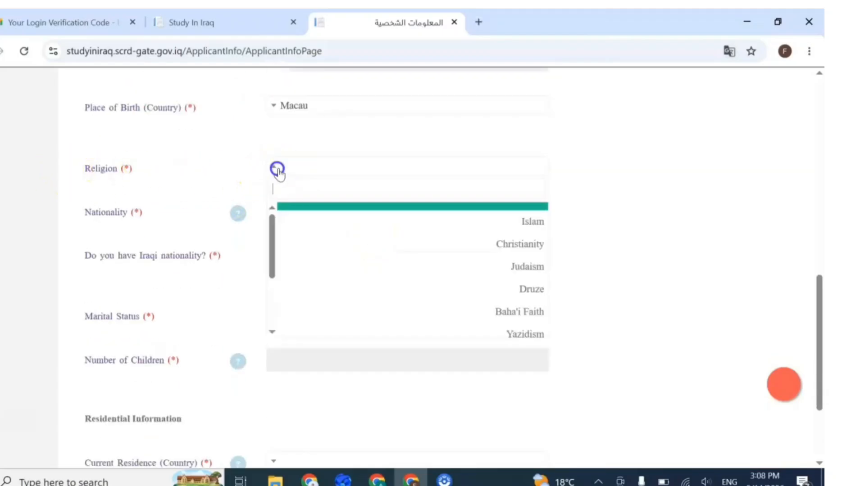
pyautogui.click(486, 223)
pyautogui.scroll(-3, 367, 224)
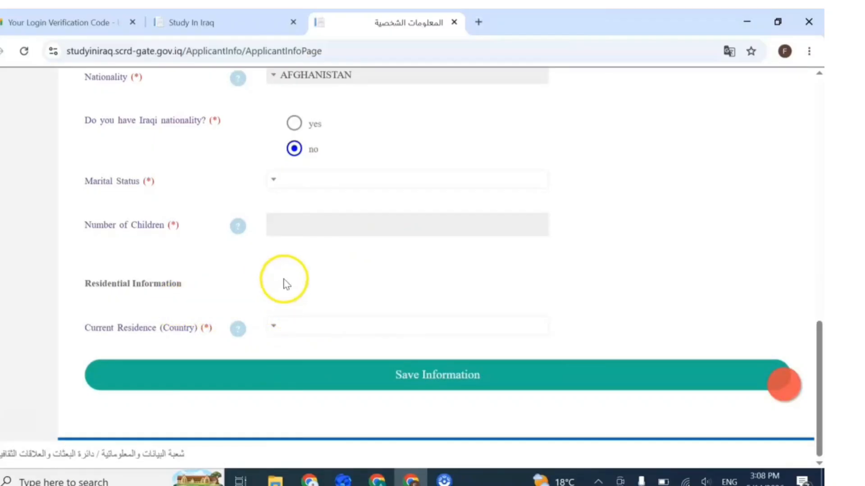
pyautogui.click(273, 179)
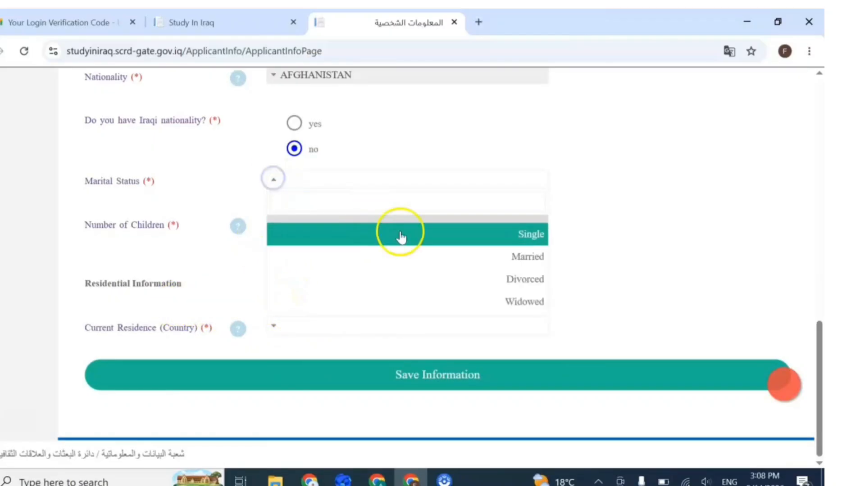
pyautogui.click(517, 237)
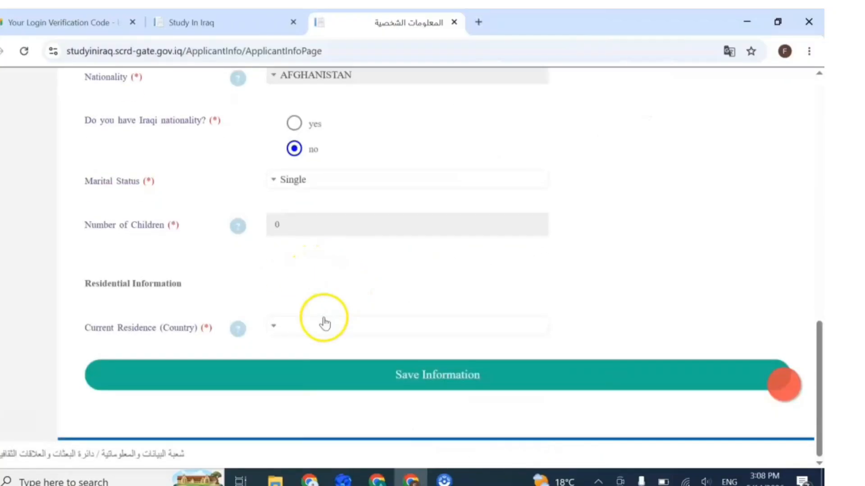
# Step: Set current residence to AFGHANISTAN and save the personal information
pyautogui.click(296, 334)
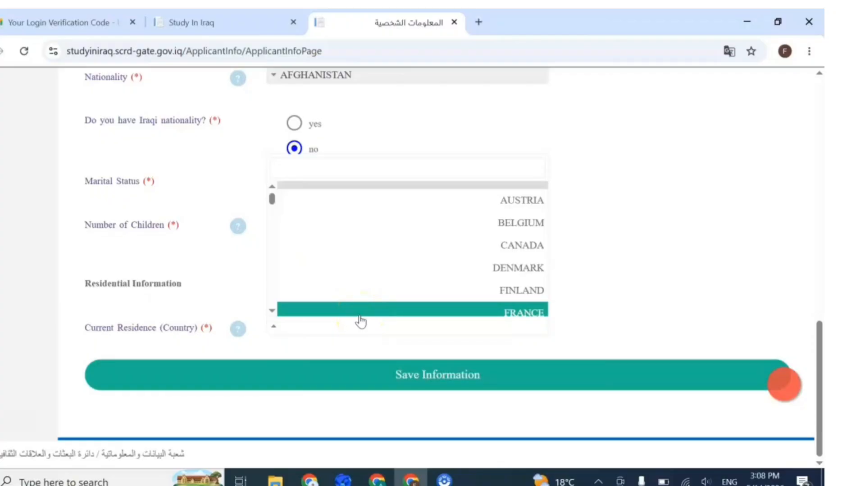
pyautogui.write('afgh')
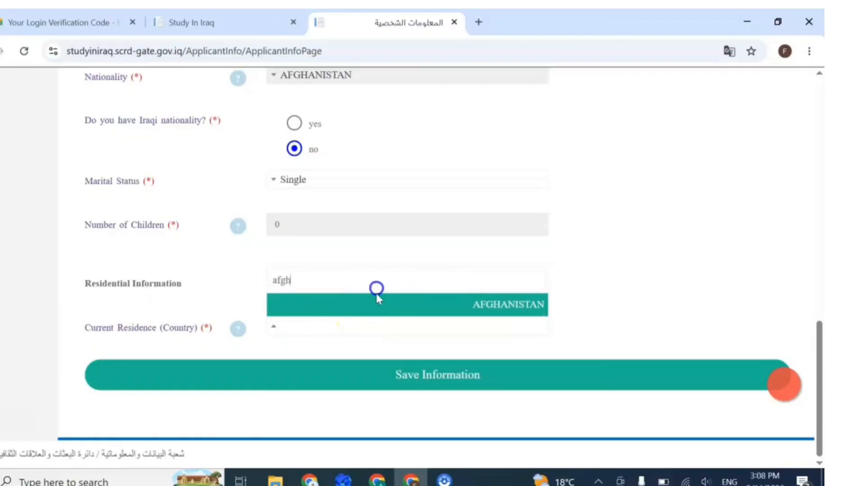
pyautogui.click(377, 297)
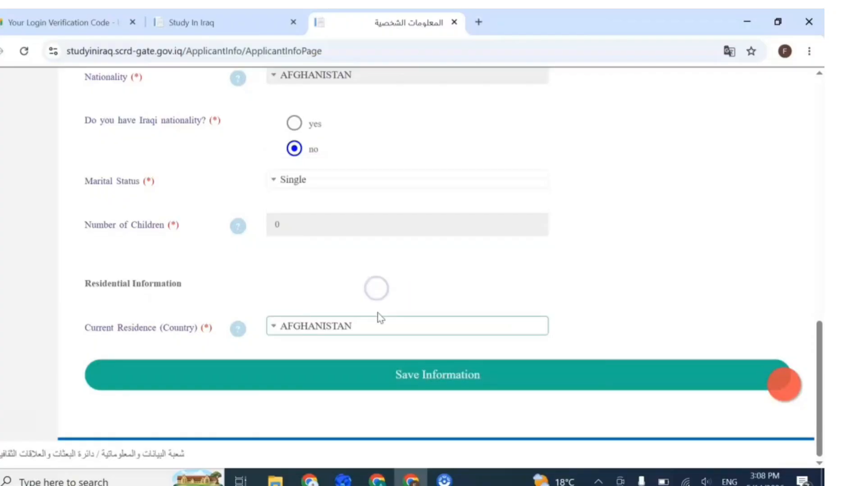
pyautogui.click(436, 370)
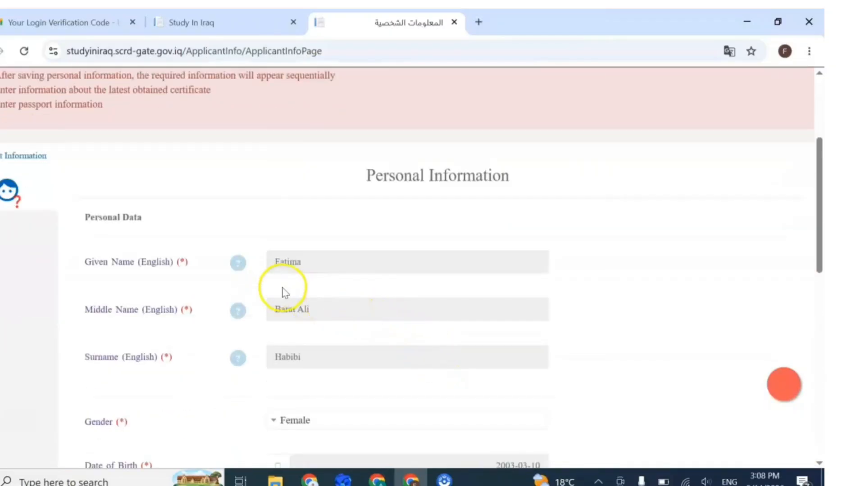
pyautogui.scroll(-2, 315, 291)
pyautogui.scroll(-10, 348, 290)
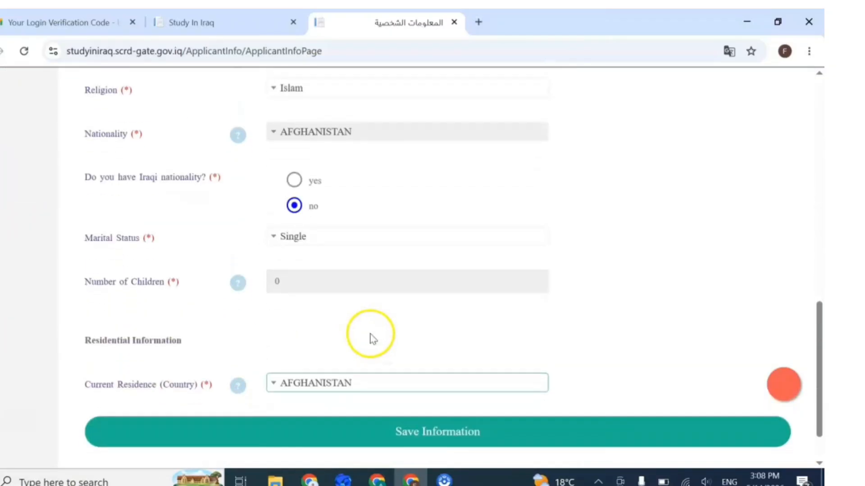
pyautogui.click(434, 383)
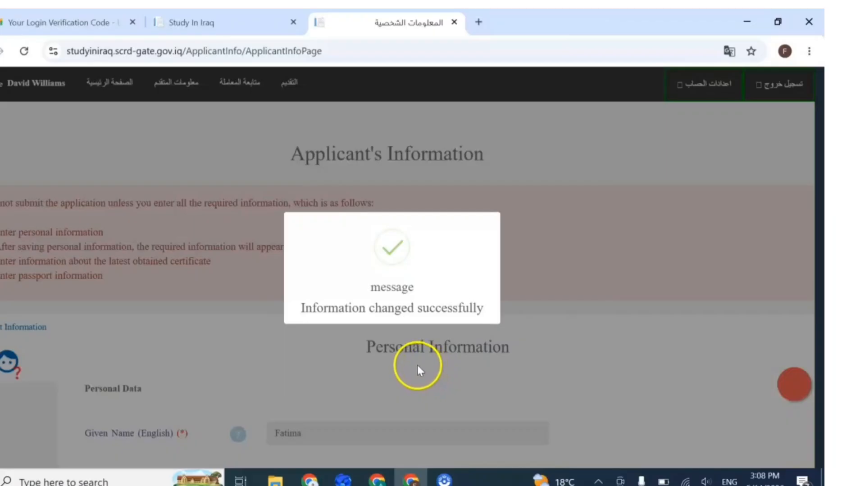
pyautogui.scroll(-6, 409, 360)
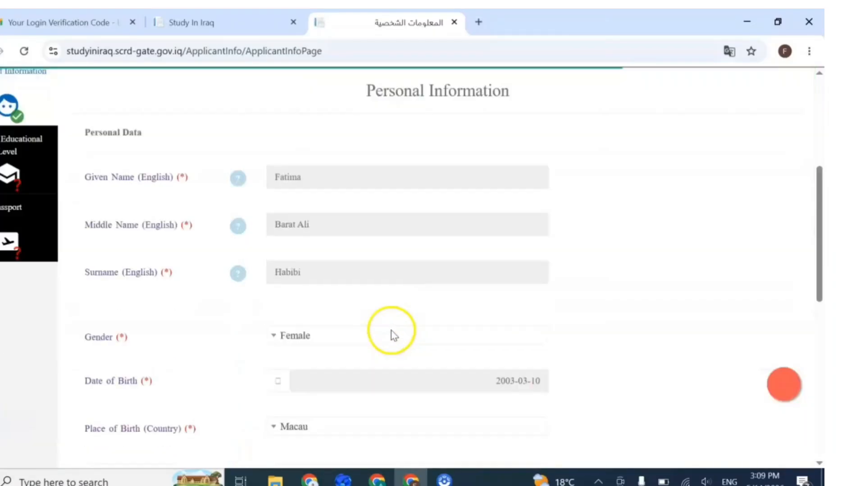
pyautogui.scroll(3, 383, 328)
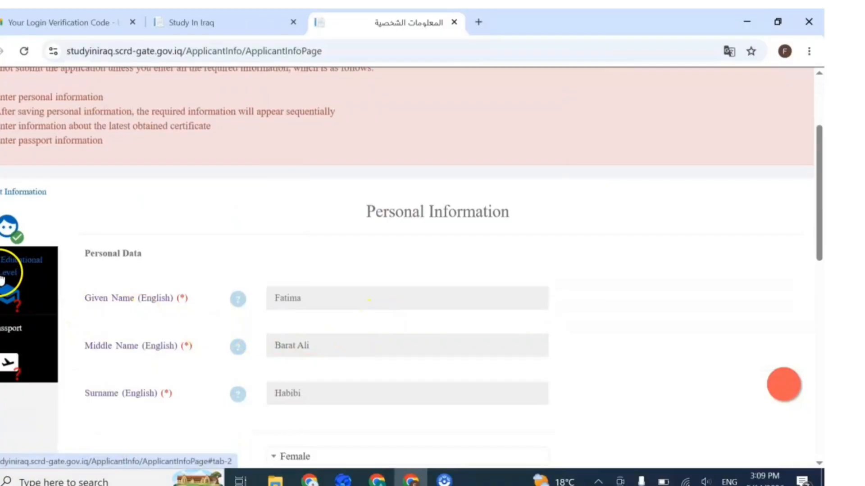
# Step: Save Secondary education or equivalent as the current level, confirming removal of higher certificates, and open Preparatory Information
pyautogui.click(7, 279)
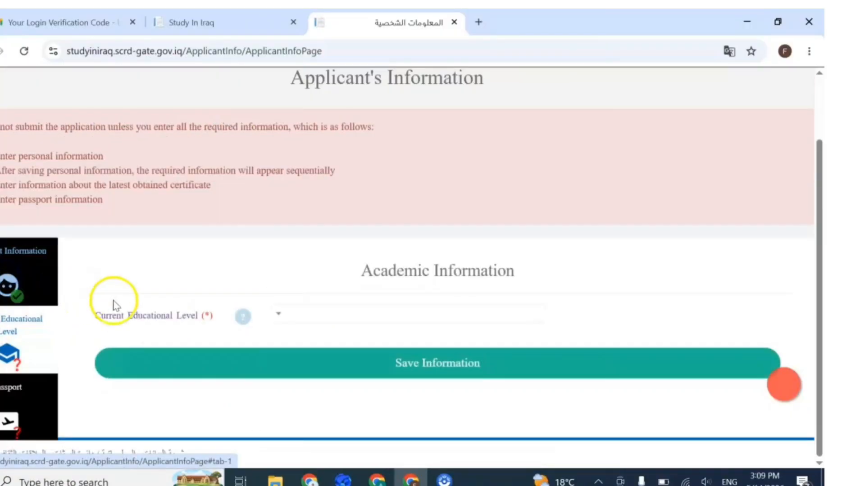
pyautogui.click(379, 316)
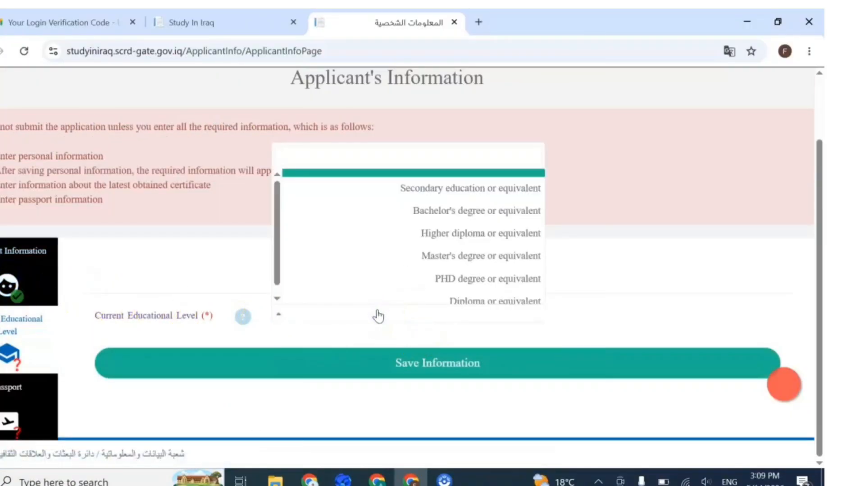
pyautogui.click(444, 192)
pyautogui.click(422, 364)
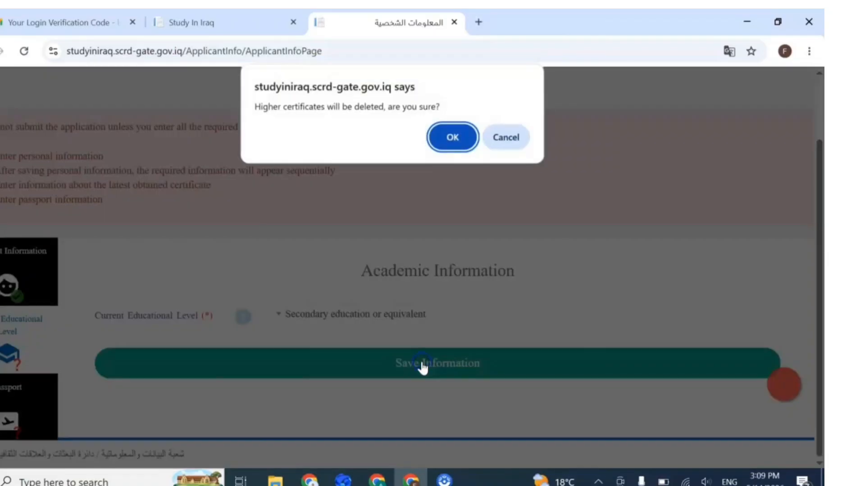
pyautogui.click(452, 139)
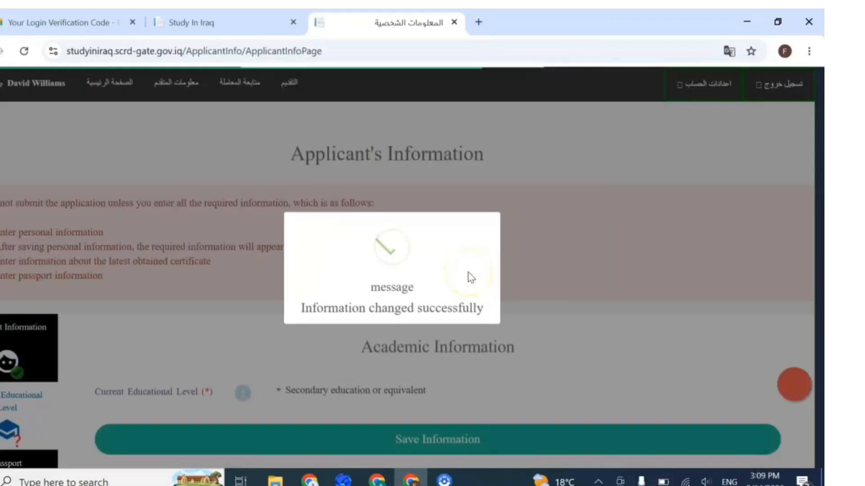
pyautogui.click(7, 304)
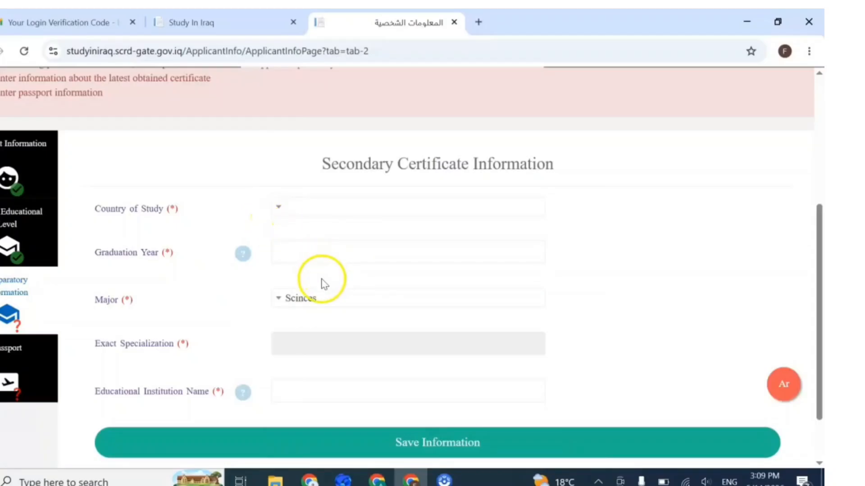
# Step: Set the secondary certificate's country of study to AFGHANISTAN and enter graduation year 2021
pyautogui.scroll(-2, 320, 283)
pyautogui.scroll(2, 320, 283)
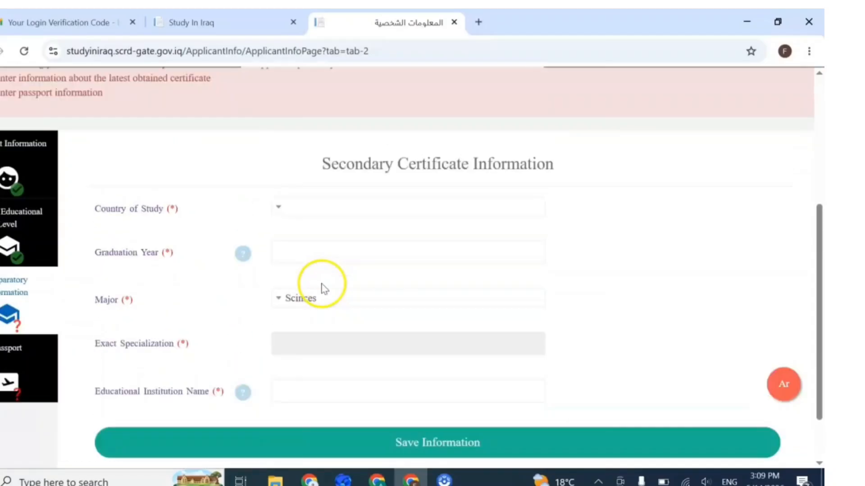
pyautogui.click(280, 208)
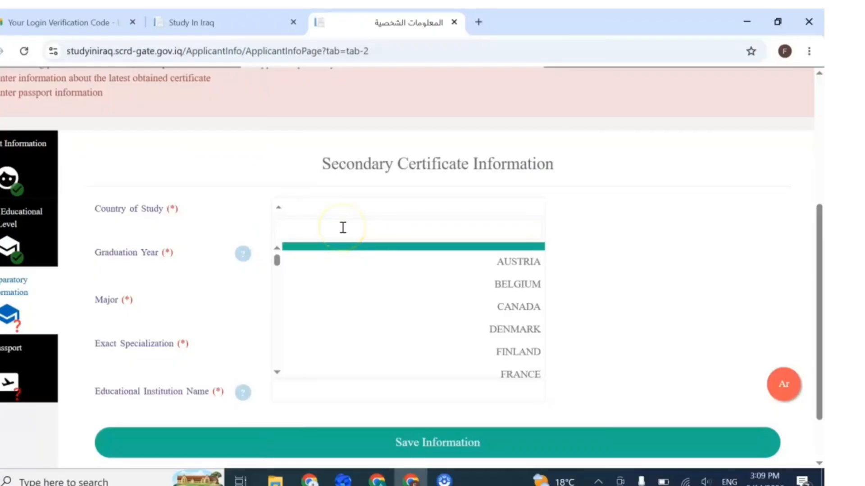
pyautogui.write('afg')
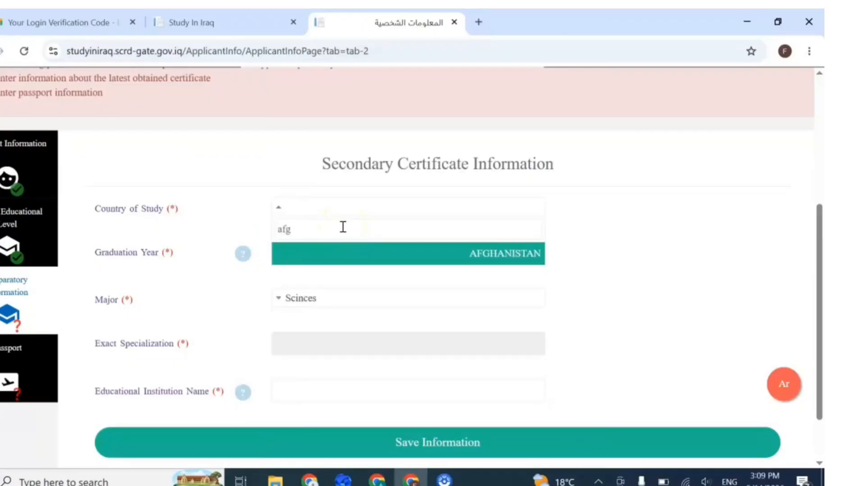
pyautogui.click(417, 258)
pyautogui.click(356, 251)
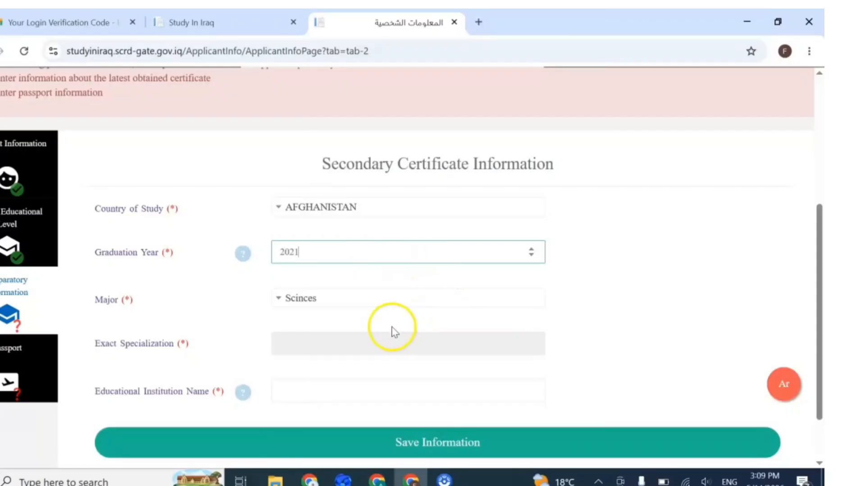
# Step: Set the major to Other, enter Zarin Girls High School as the institution, and save
pyautogui.click(325, 301)
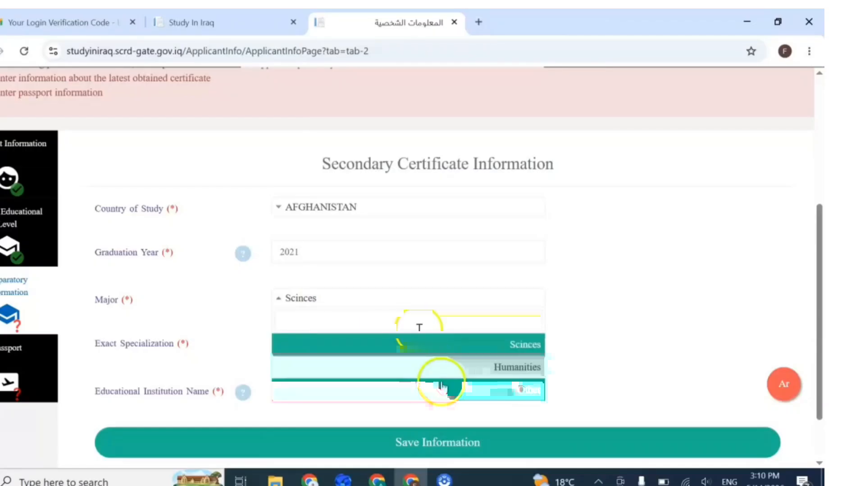
pyautogui.click(461, 399)
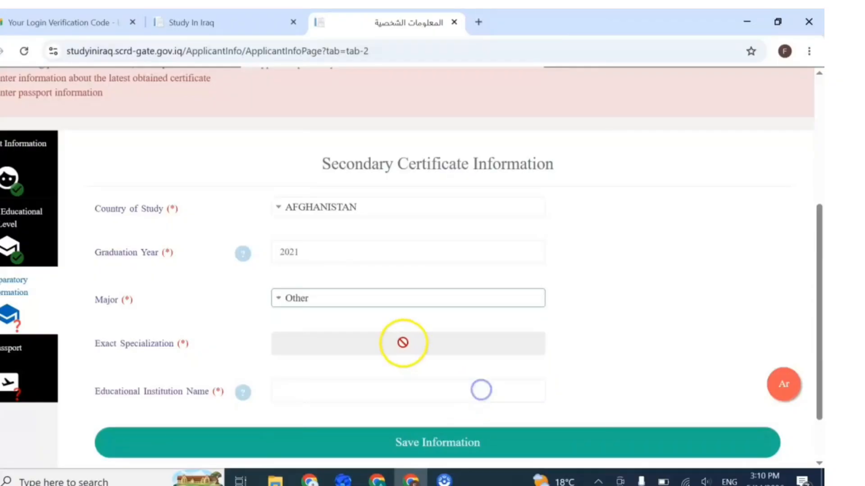
pyautogui.scroll(-2, 401, 345)
pyautogui.click(336, 327)
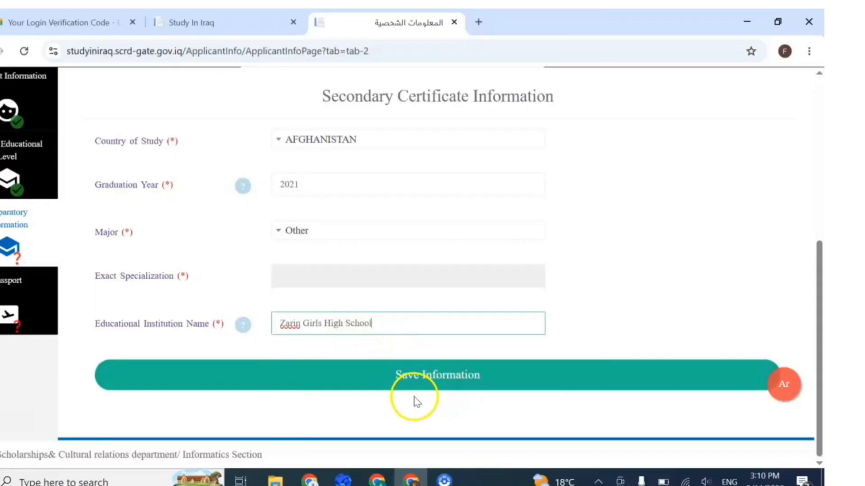
pyautogui.click(434, 377)
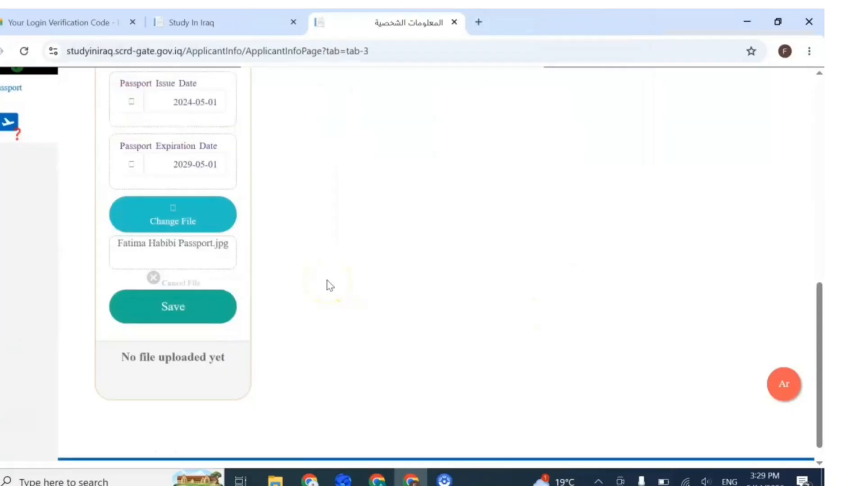
# Step: Save the passport details, accept the browser's save-passport offer, and confirm the passport file uploaded successfully
pyautogui.click(166, 311)
pyautogui.click(653, 290)
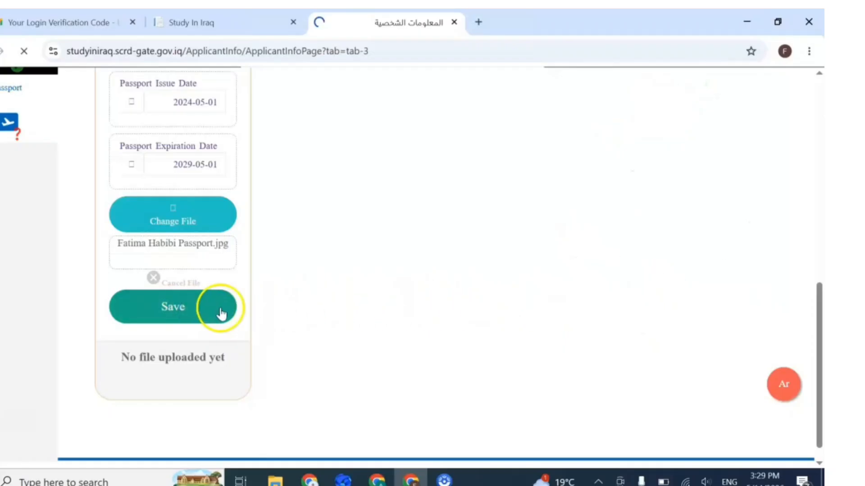
pyautogui.scroll(4, 402, 293)
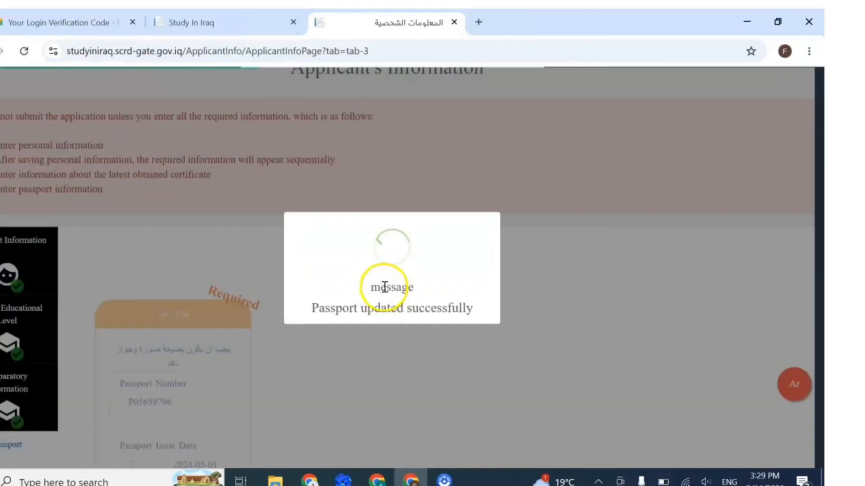
pyautogui.scroll(-7, 364, 286)
pyautogui.scroll(4, 365, 290)
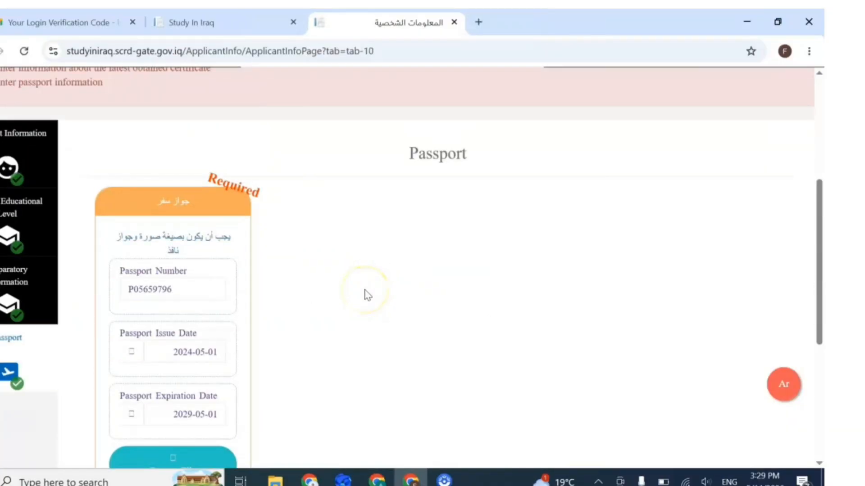
pyautogui.scroll(-3, 366, 295)
pyautogui.scroll(7, 366, 296)
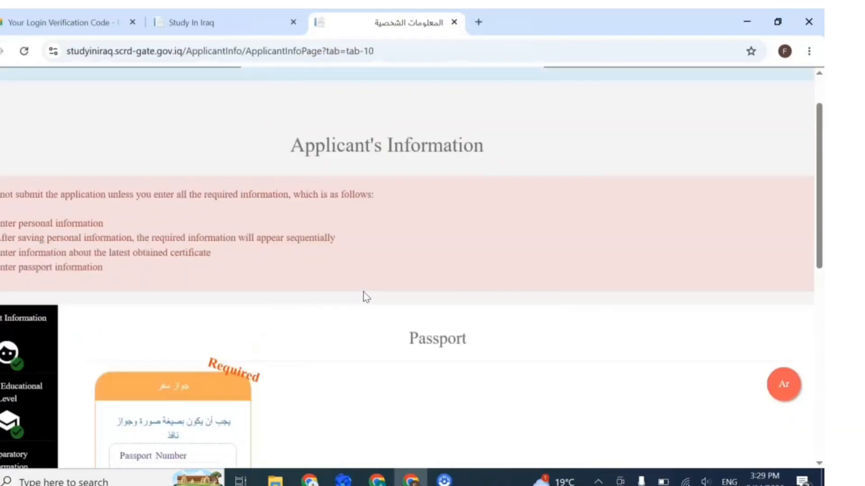
pyautogui.scroll(2, 366, 297)
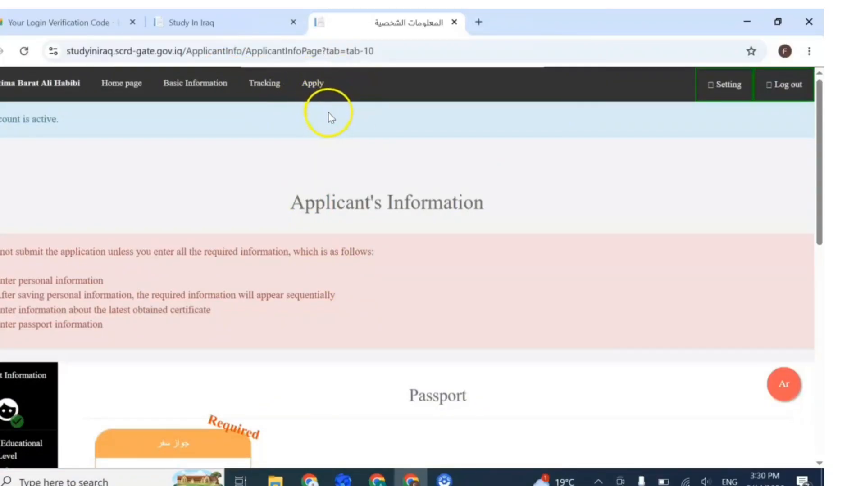
pyautogui.scroll(-8, 305, 187)
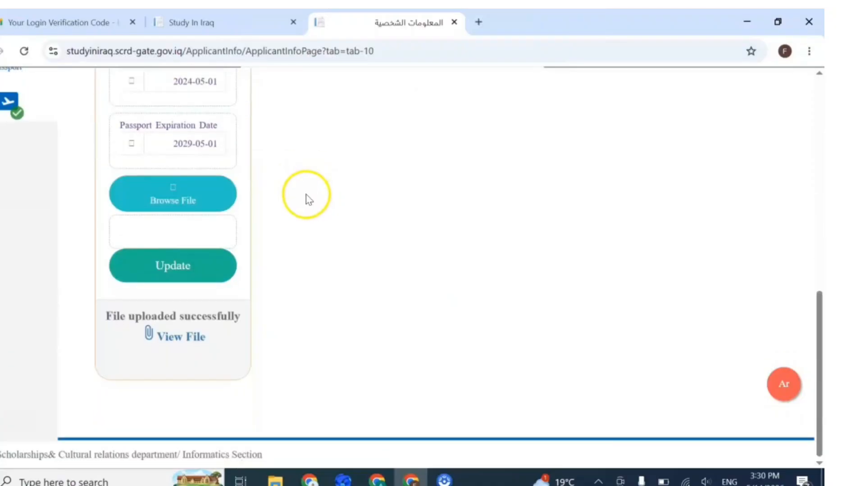
pyautogui.scroll(8, 328, 203)
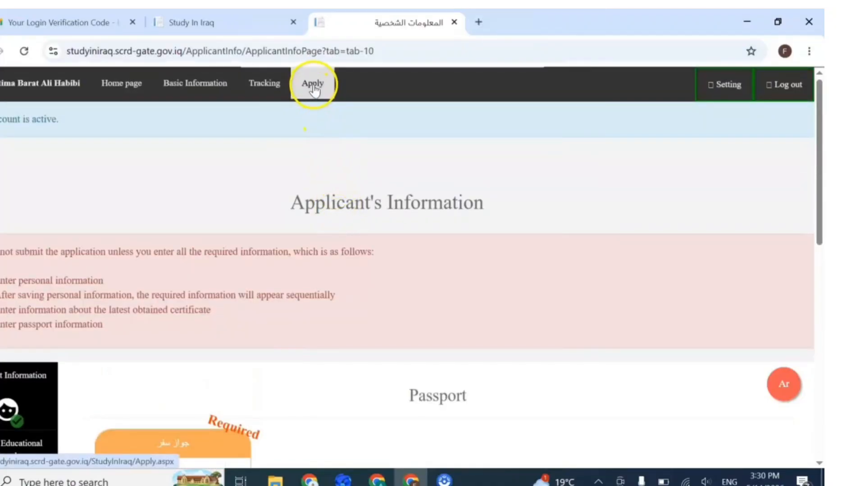
# Step: Create a new study request from the Apply for Studies form
pyautogui.click(314, 88)
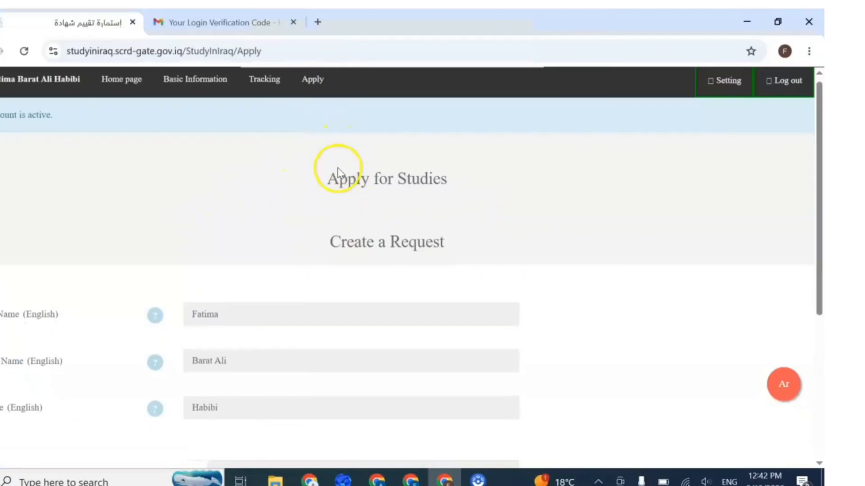
pyautogui.scroll(-5, 338, 172)
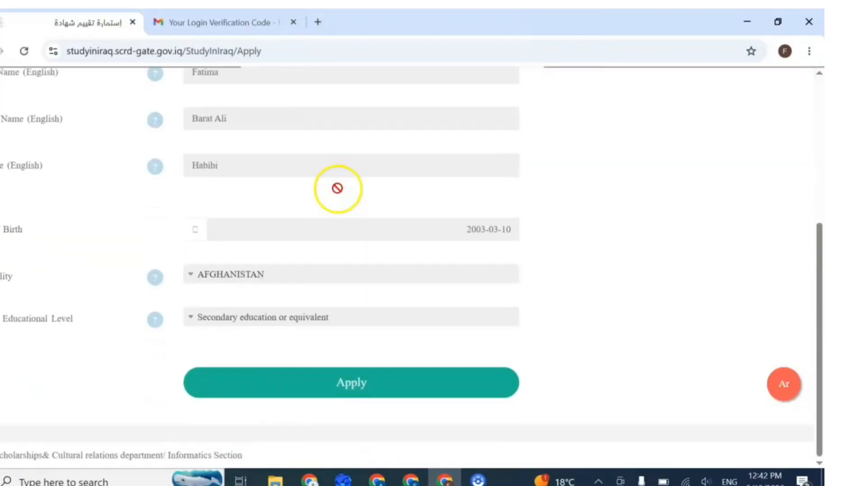
pyautogui.click(351, 394)
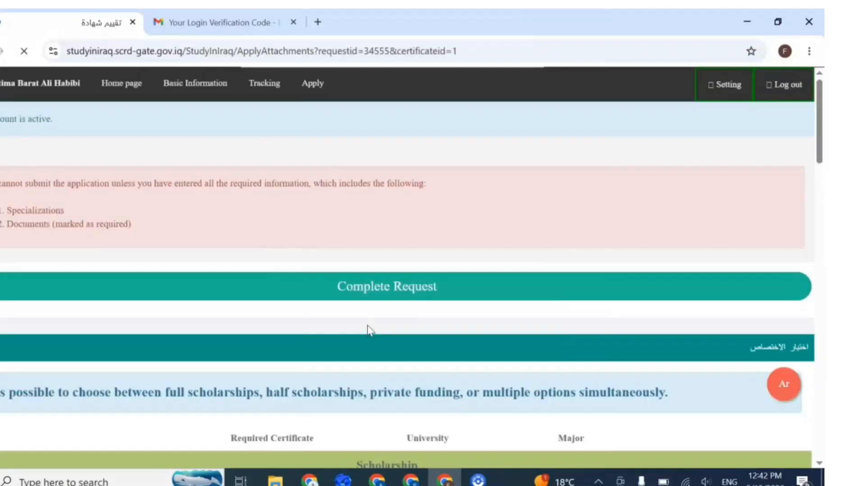
pyautogui.scroll(-3, 400, 282)
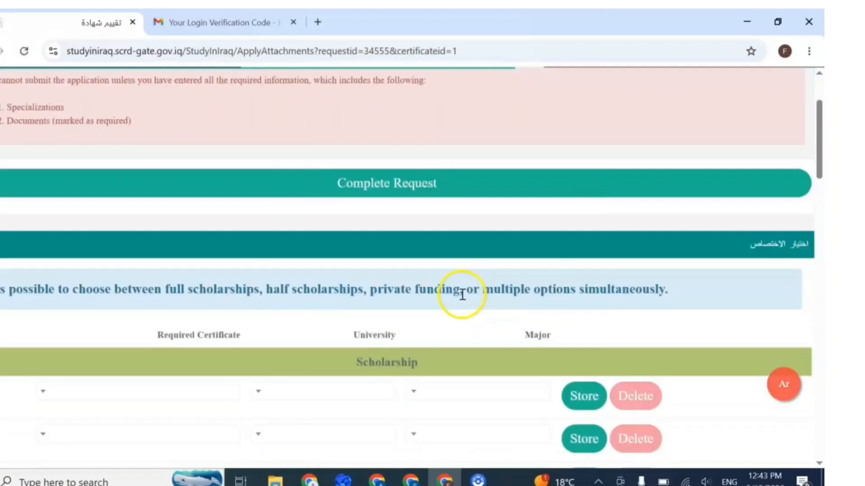
pyautogui.scroll(-2, 447, 316)
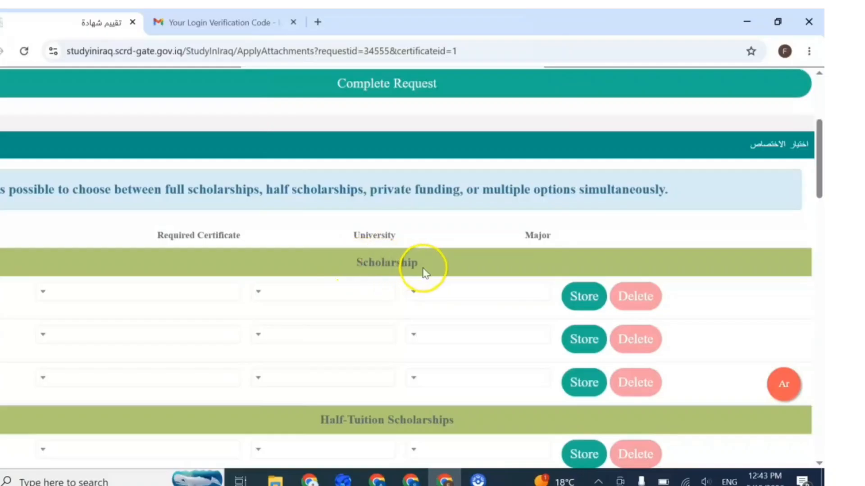
pyautogui.scroll(-5, 424, 273)
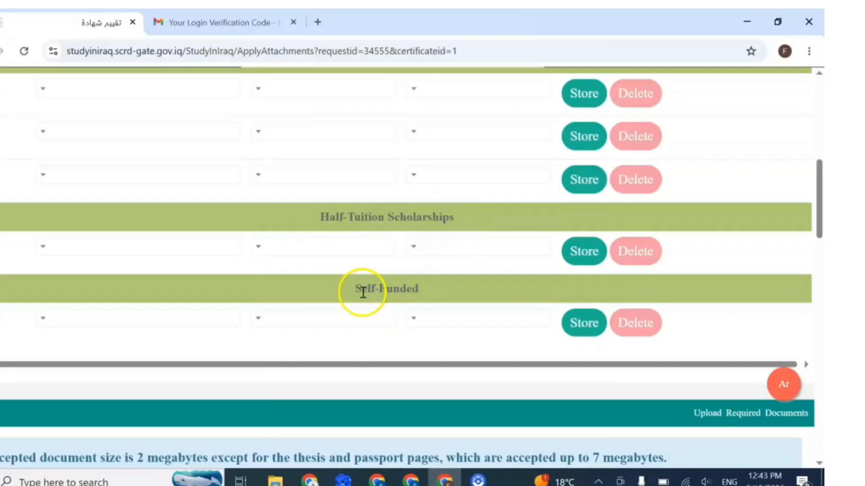
pyautogui.scroll(5, 428, 289)
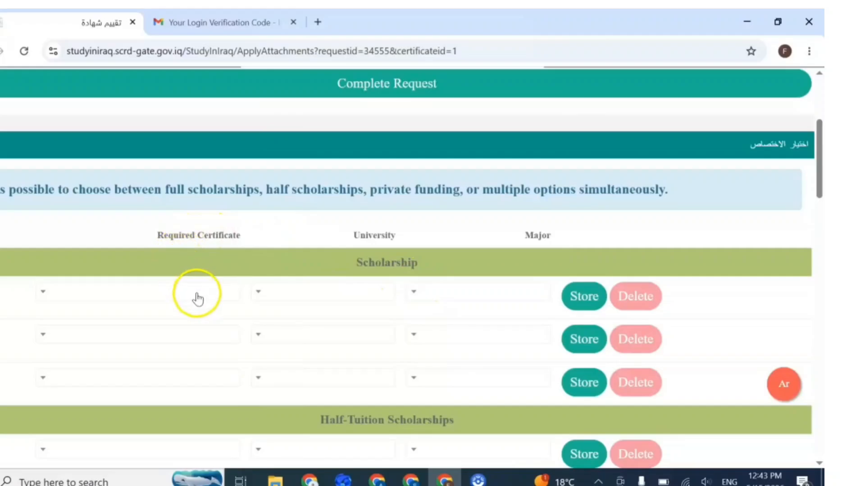
pyautogui.scroll(-2, 249, 297)
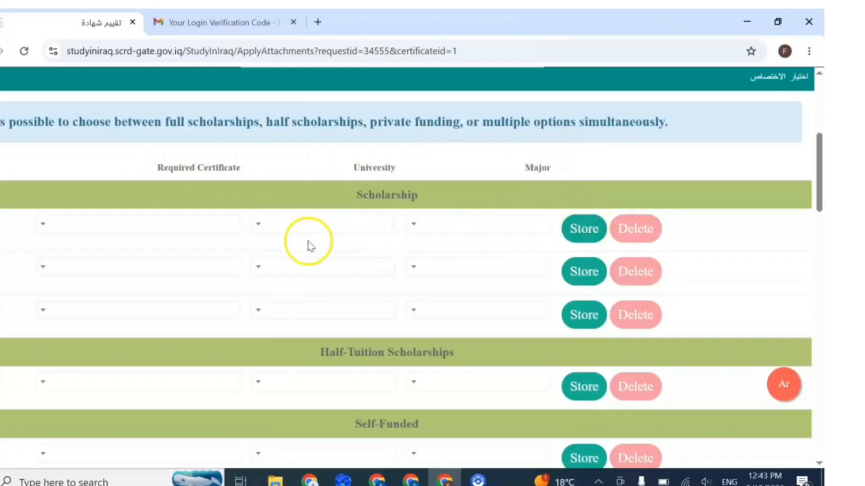
# Step: Store the first scholarship as Bachelor's degree, University of Basrah, College of Dentistry / general
pyautogui.click(56, 229)
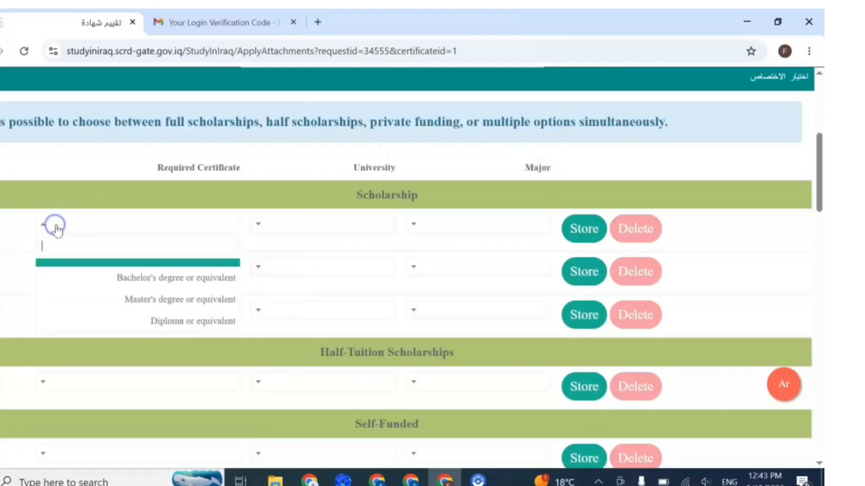
pyautogui.click(166, 277)
pyautogui.scroll(-10, 342, 238)
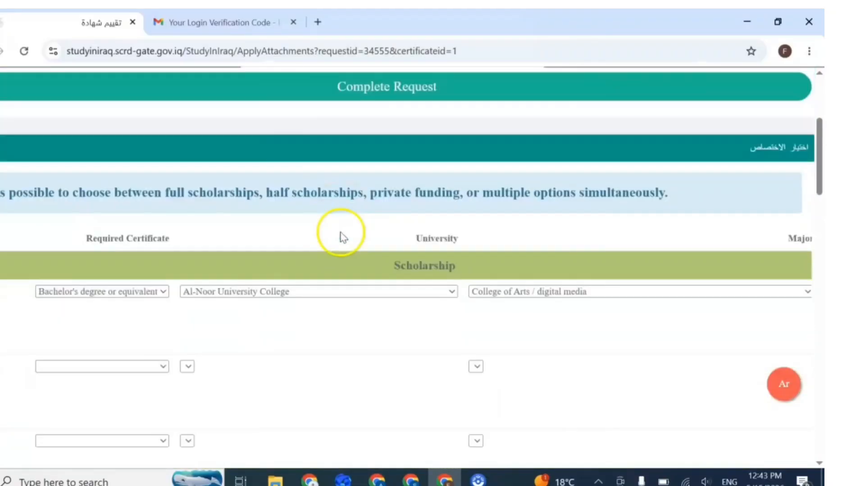
pyautogui.scroll(5, 342, 238)
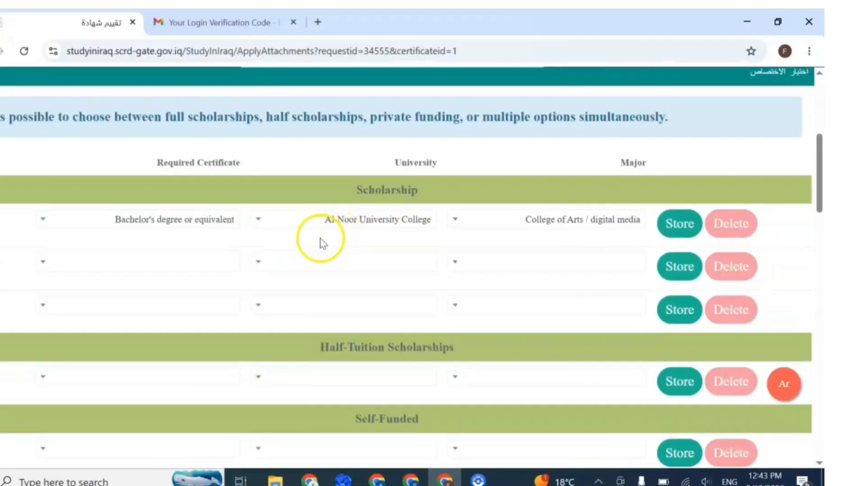
pyautogui.click(270, 221)
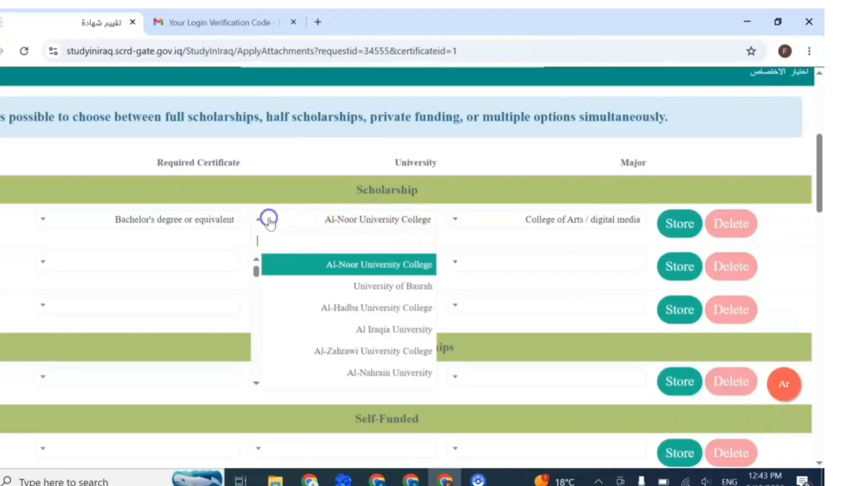
pyautogui.click(345, 286)
pyautogui.scroll(-8, 495, 244)
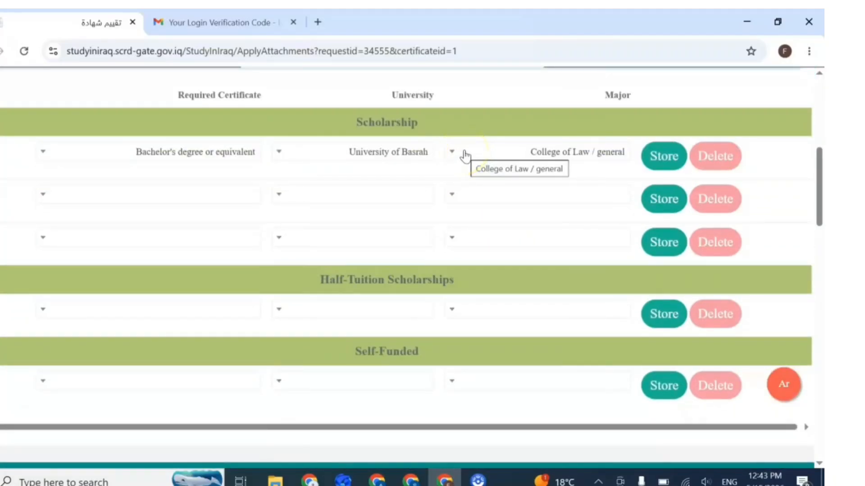
pyautogui.click(465, 156)
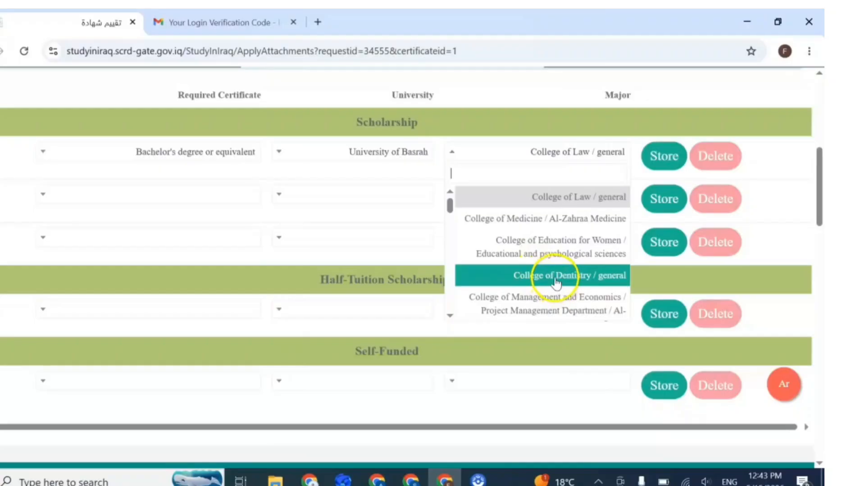
pyautogui.click(556, 276)
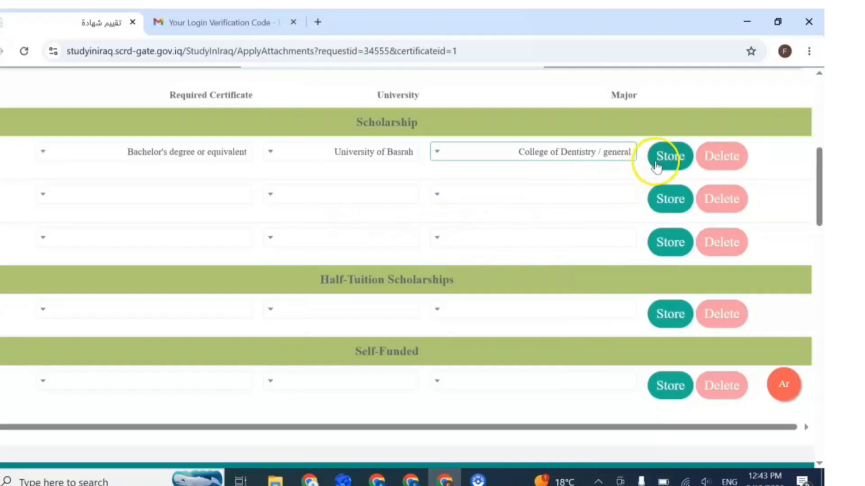
pyautogui.click(656, 166)
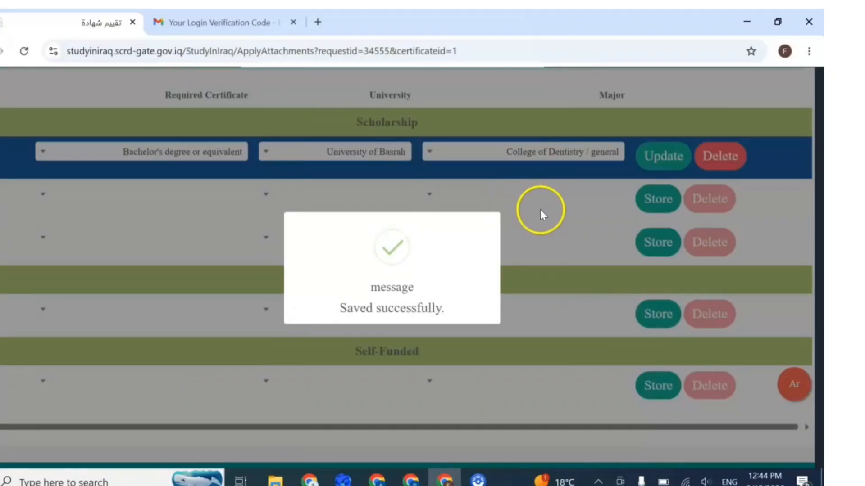
pyautogui.scroll(1, 475, 234)
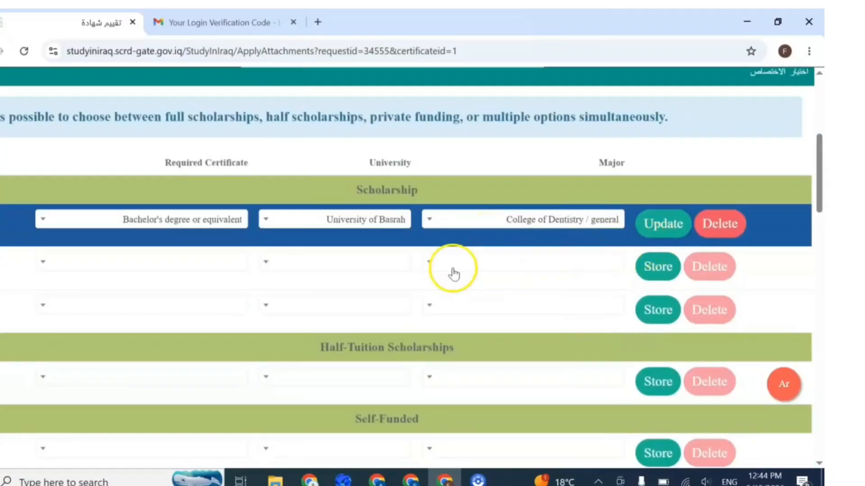
# Step: Set the second scholarship row's certificate to Bachelor's degree or equivalent, keeping Al-Noor University College
pyautogui.click(43, 265)
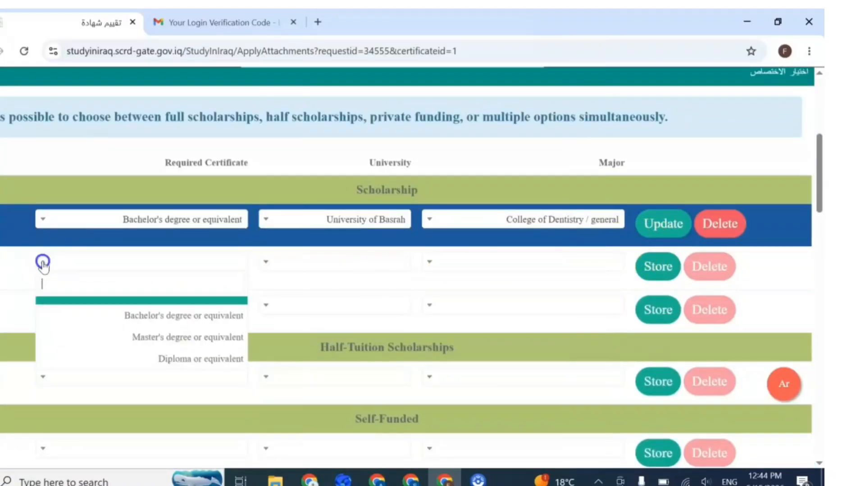
pyautogui.click(155, 313)
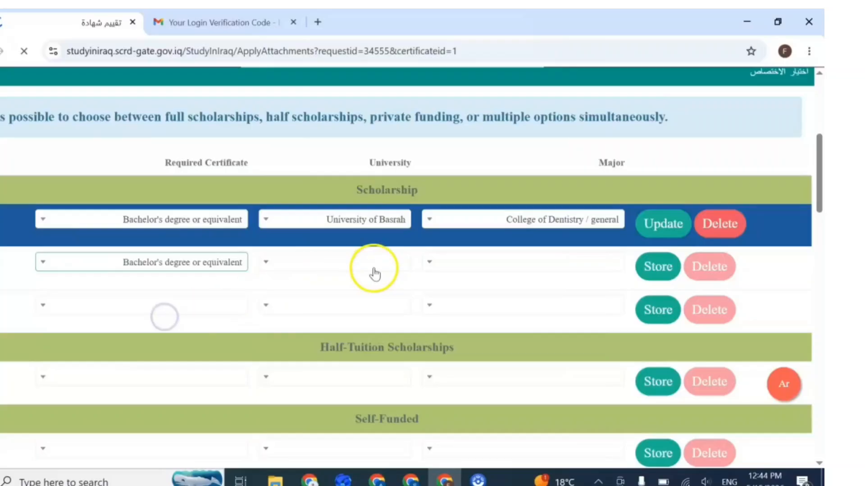
pyautogui.scroll(-10, 405, 266)
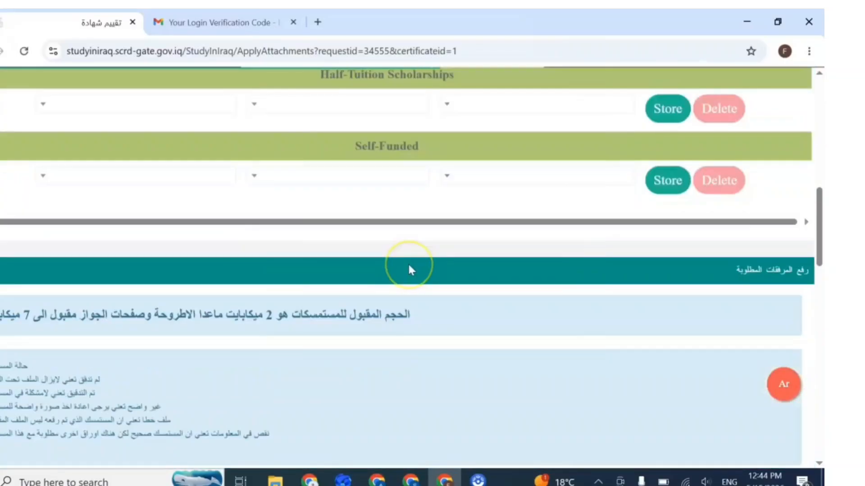
pyautogui.scroll(2, 409, 263)
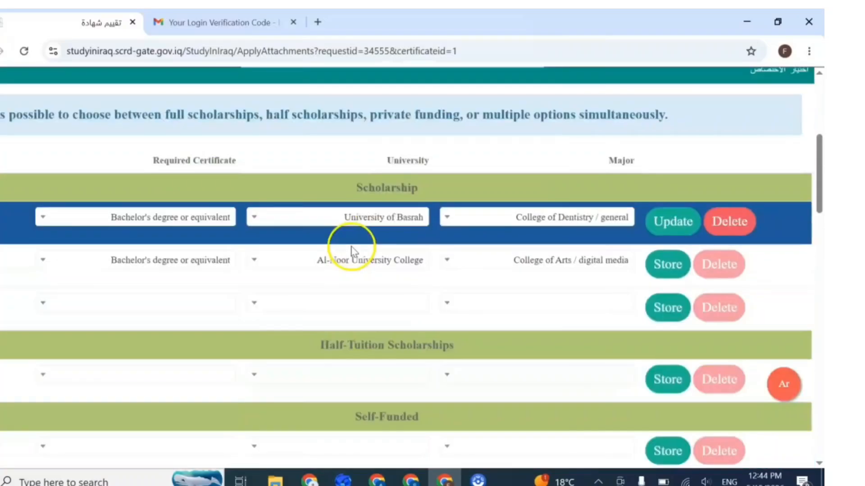
pyautogui.scroll(2, 353, 251)
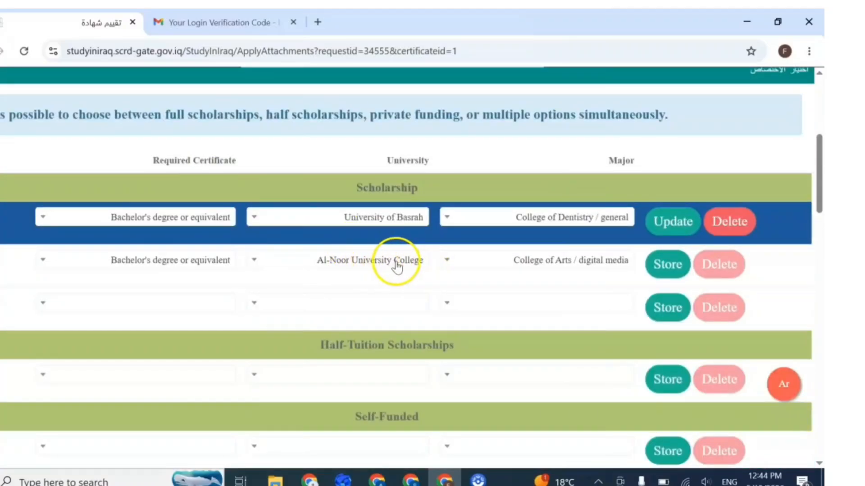
# Step: Choose College of Dentistry / Dental industry techniques as the major and store the second choice
pyautogui.click(547, 262)
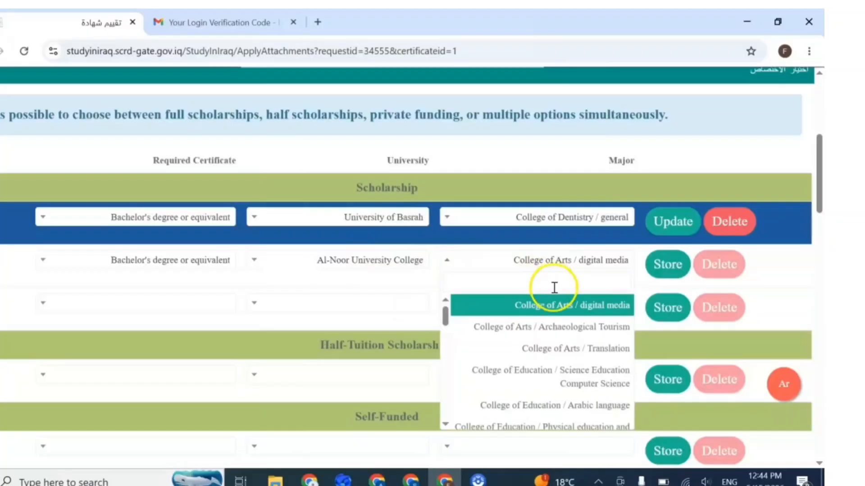
pyautogui.scroll(-2, 566, 337)
pyautogui.scroll(-5, 566, 337)
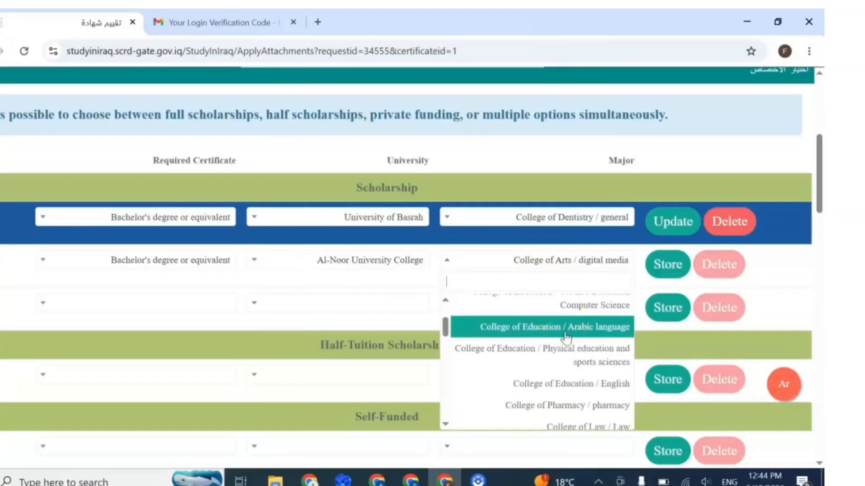
pyautogui.scroll(-3, 567, 339)
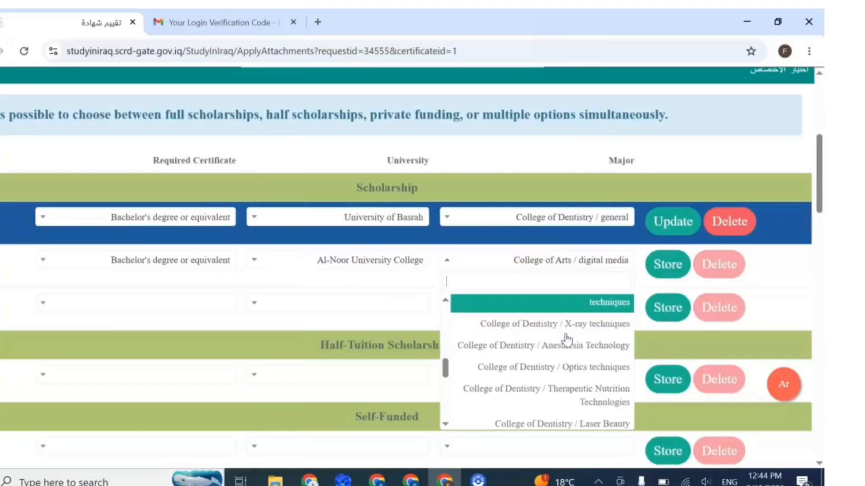
pyautogui.scroll(-1, 567, 340)
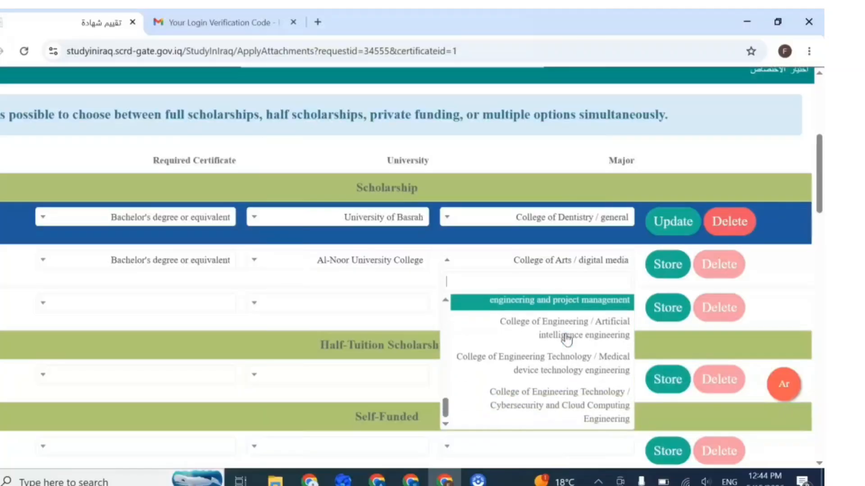
pyautogui.scroll(5, 583, 380)
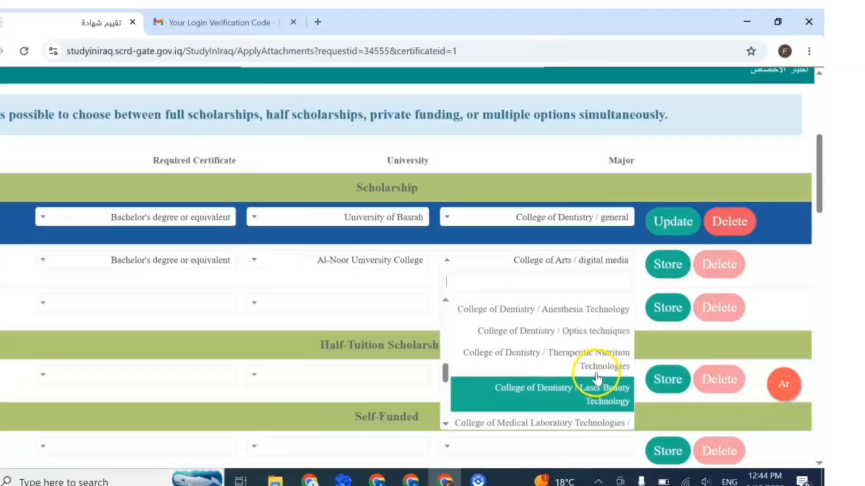
pyautogui.scroll(3, 598, 376)
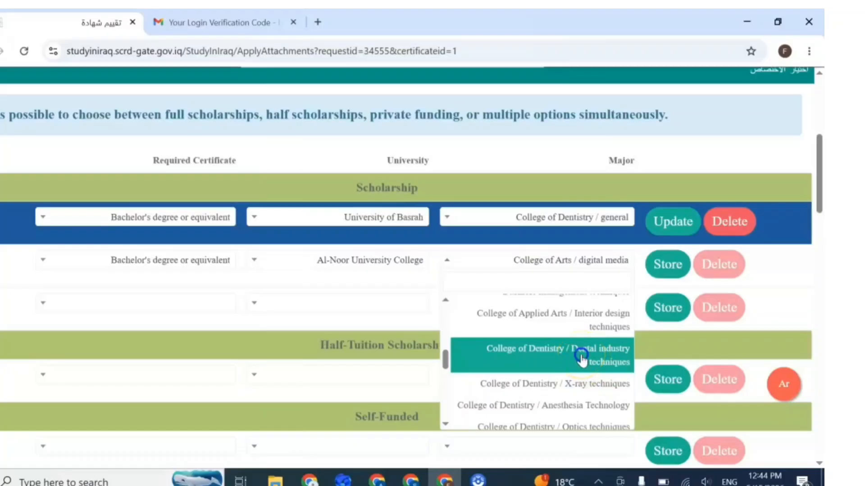
pyautogui.click(581, 360)
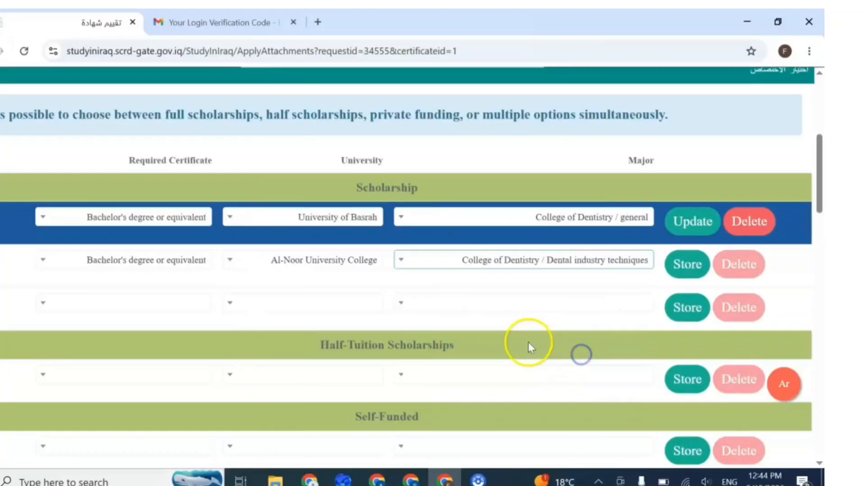
pyautogui.click(679, 267)
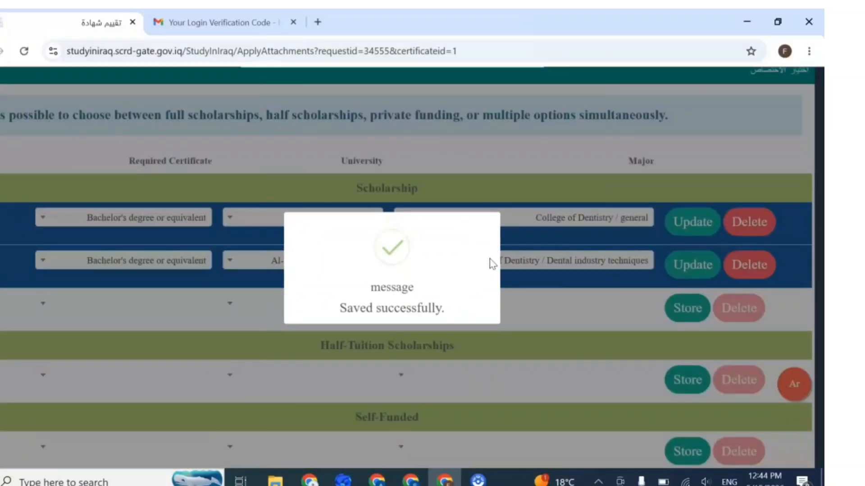
pyautogui.click(518, 263)
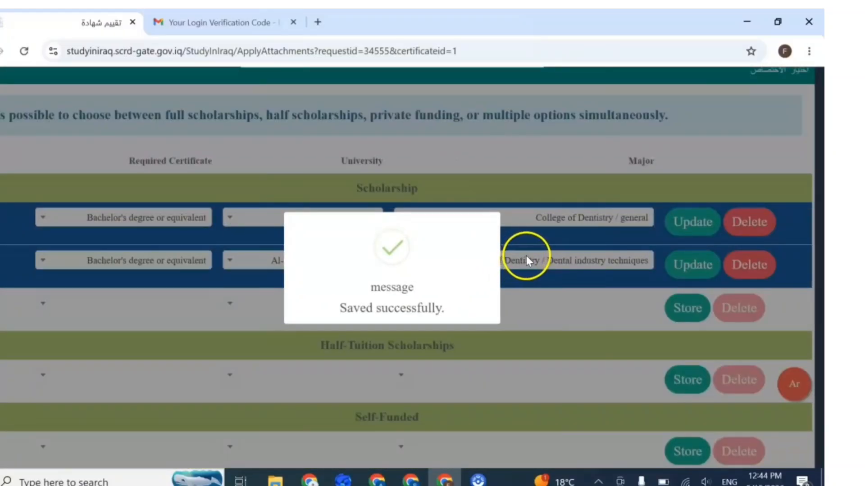
# Step: Set the third scholarship row to Bachelor's degree or equivalent at University of Kufa
pyautogui.scroll(-2, 558, 252)
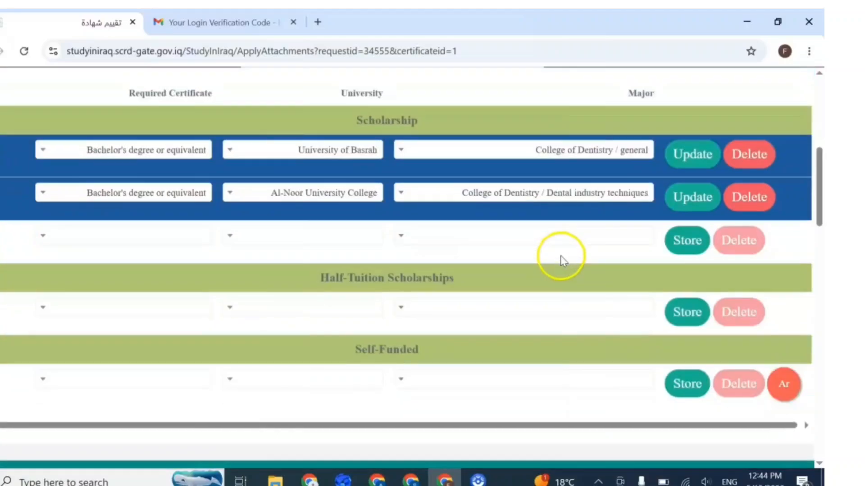
pyautogui.click(43, 236)
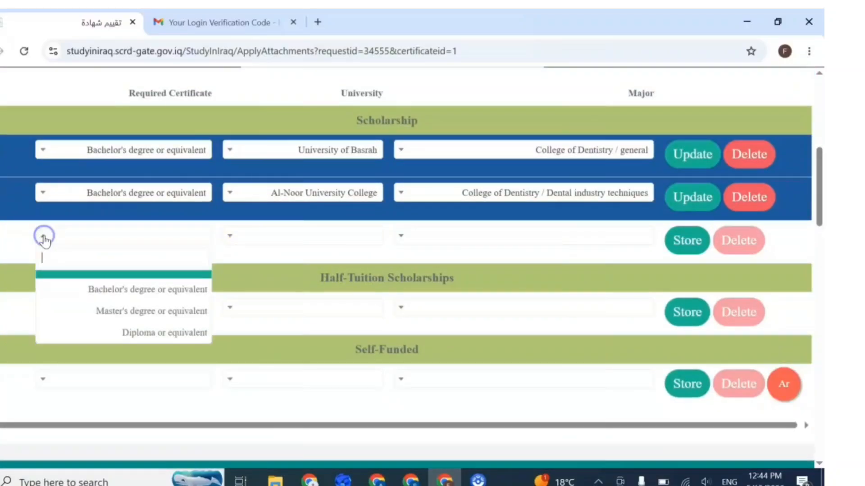
pyautogui.click(119, 291)
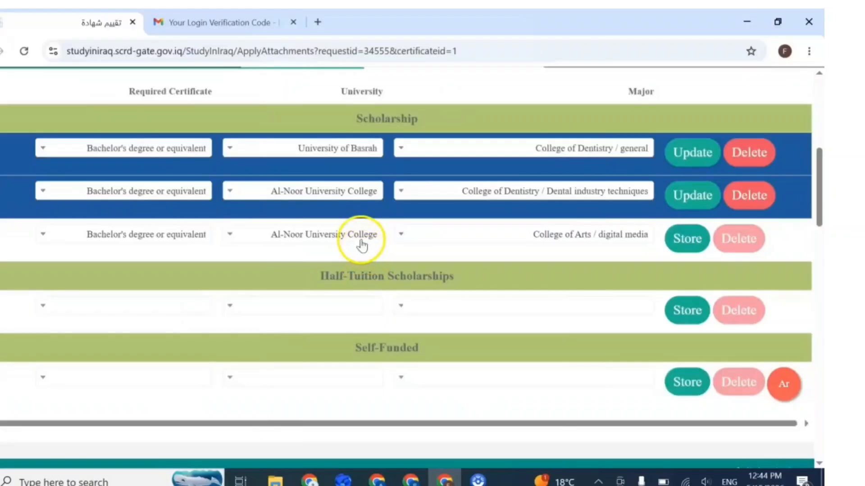
pyautogui.click(310, 237)
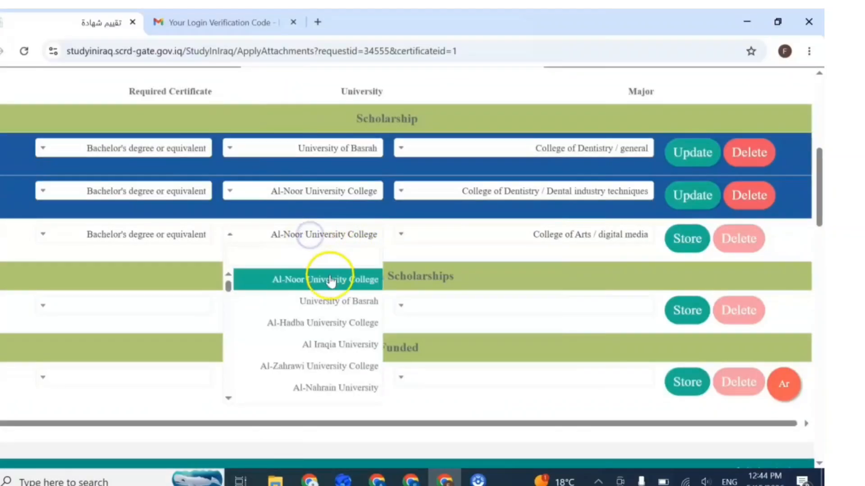
pyautogui.scroll(-3, 327, 297)
pyautogui.scroll(-10, 330, 308)
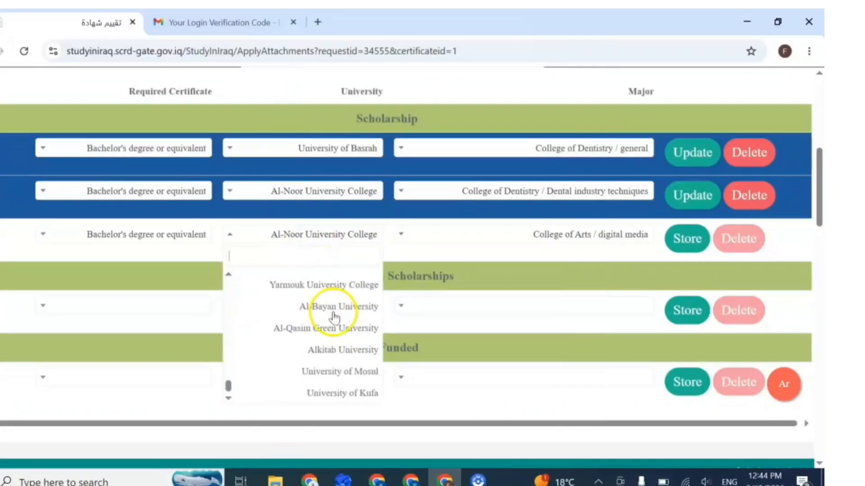
pyautogui.click(342, 394)
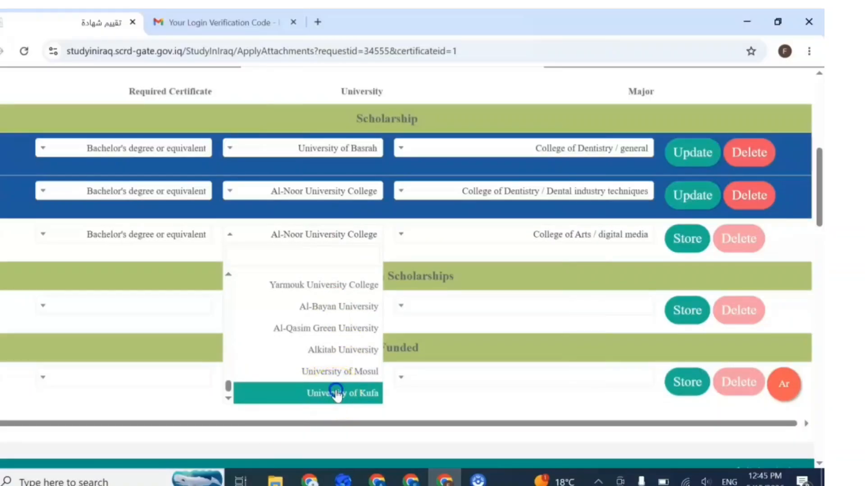
pyautogui.scroll(-10, 482, 251)
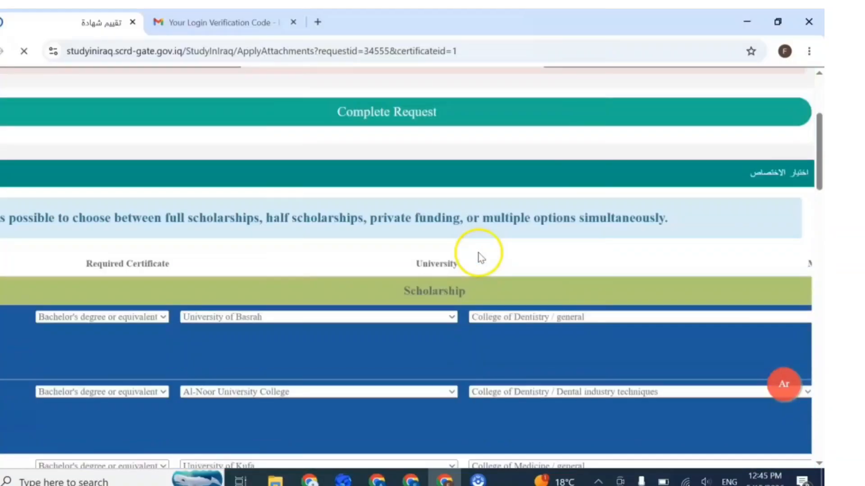
pyautogui.scroll(5, 478, 258)
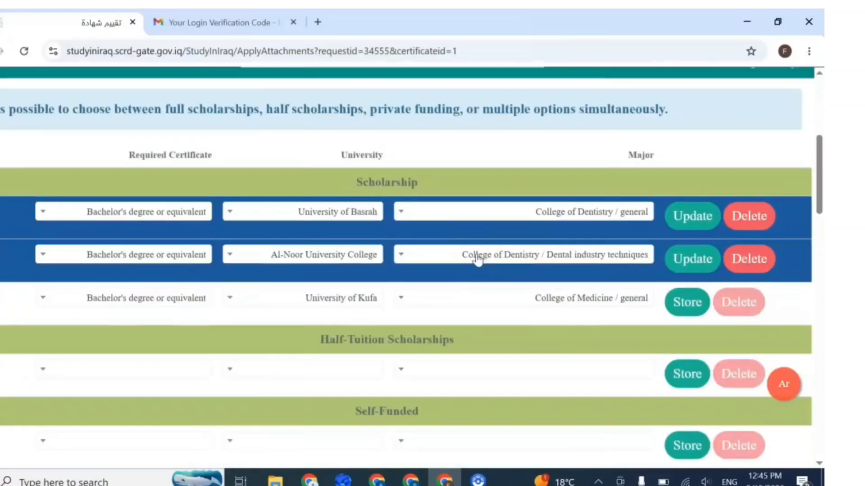
# Step: Review the Kufa row's major list and keep College of Medicine / general selected
pyautogui.click(499, 299)
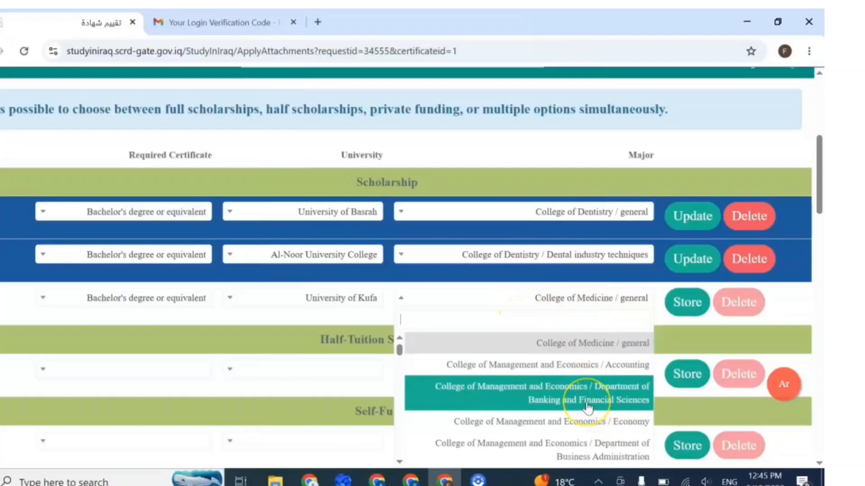
pyautogui.scroll(-3, 588, 408)
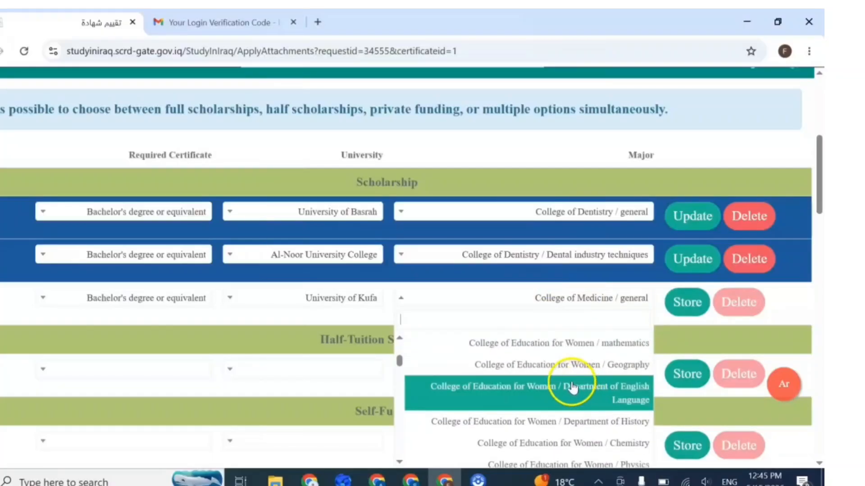
pyautogui.scroll(-2, 571, 388)
pyautogui.scroll(5, 573, 383)
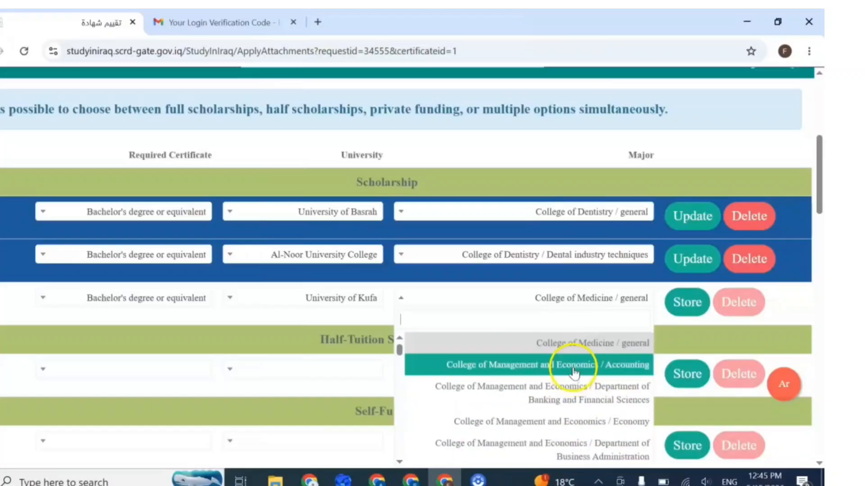
pyautogui.scroll(-3, 572, 378)
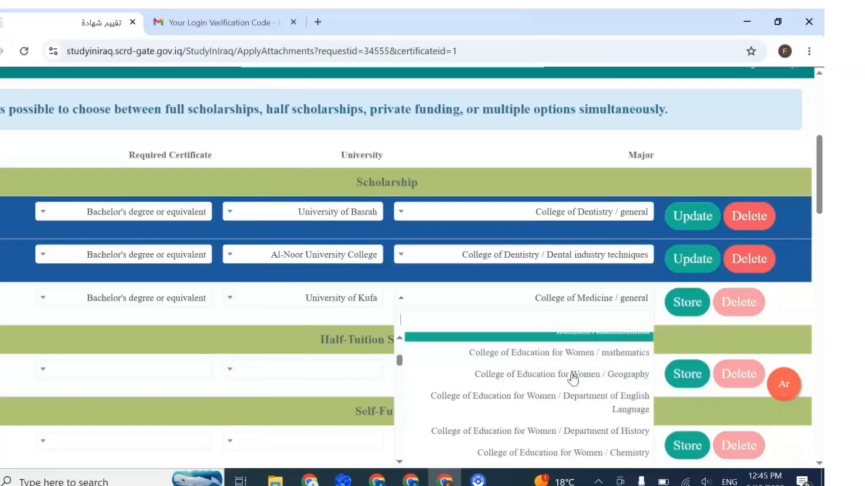
pyautogui.scroll(-5, 572, 380)
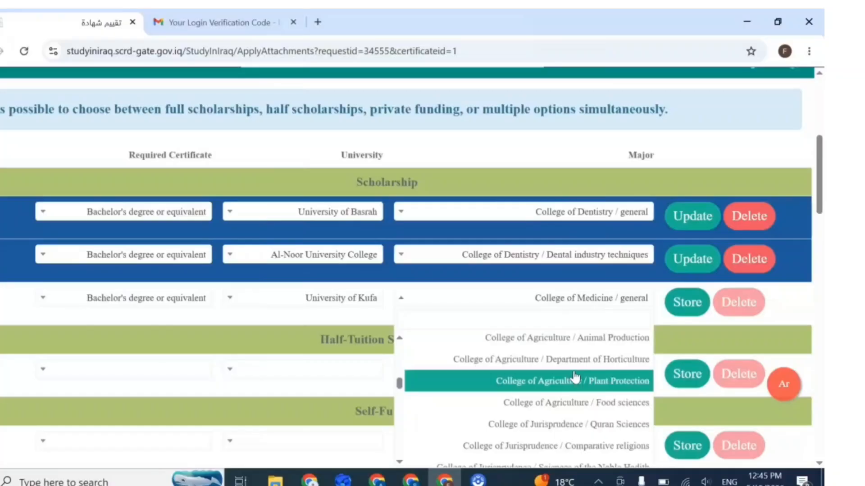
pyautogui.scroll(-3, 575, 376)
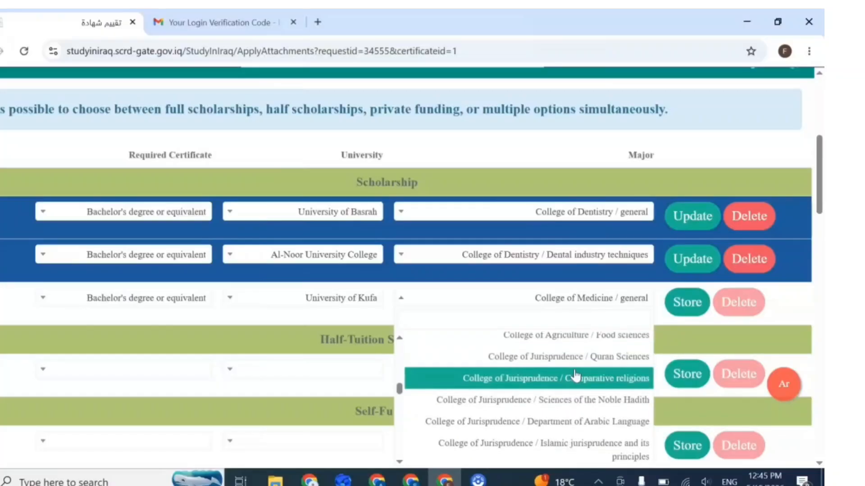
pyautogui.scroll(-3, 575, 376)
pyautogui.scroll(-5, 583, 396)
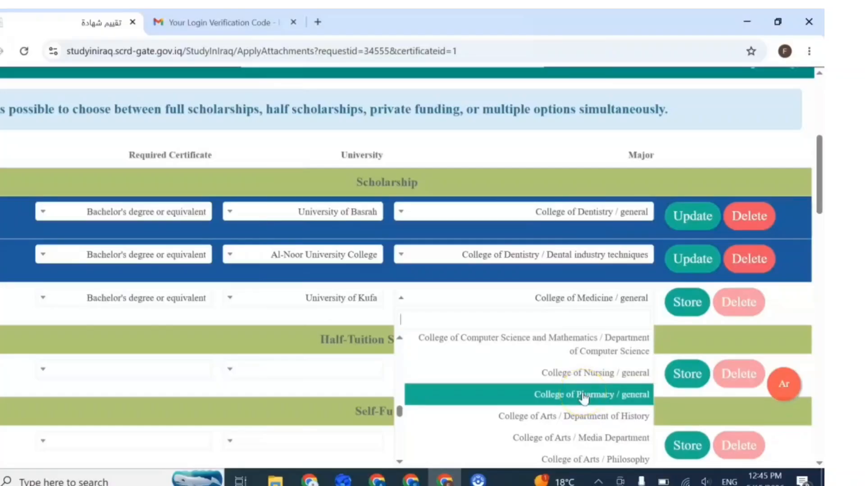
pyautogui.scroll(-3, 584, 398)
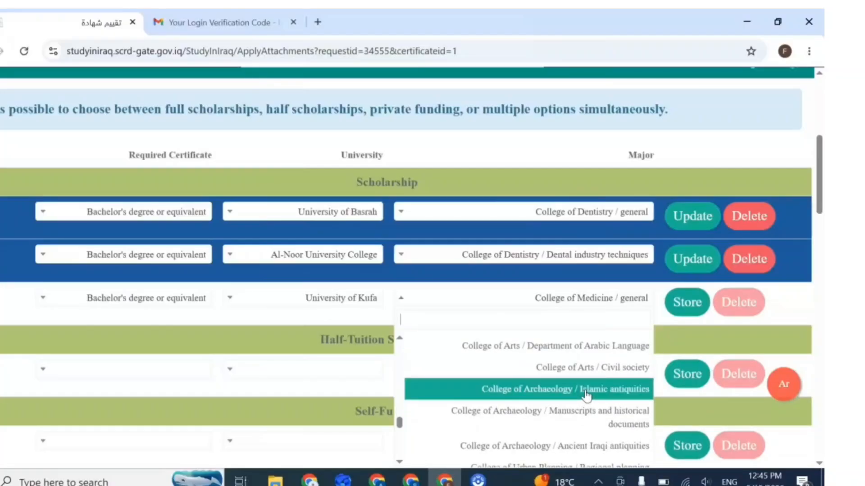
pyautogui.scroll(-3, 585, 395)
pyautogui.scroll(-2, 585, 394)
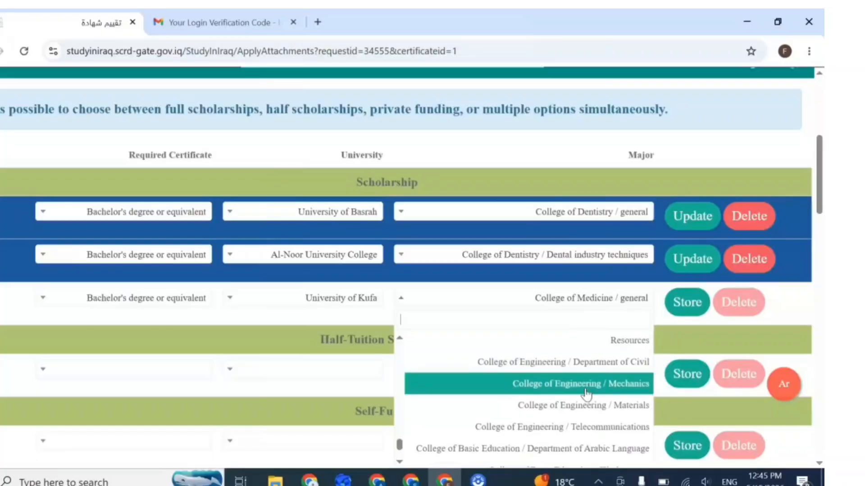
pyautogui.scroll(-1, 586, 394)
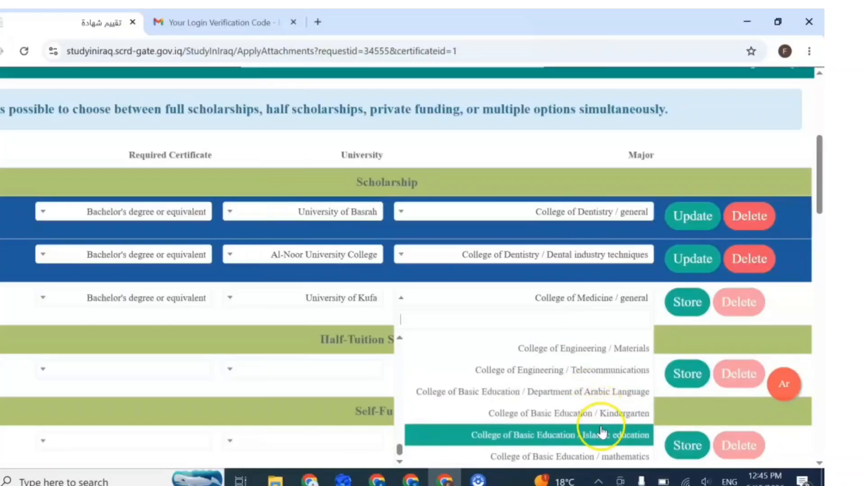
pyautogui.scroll(8, 599, 362)
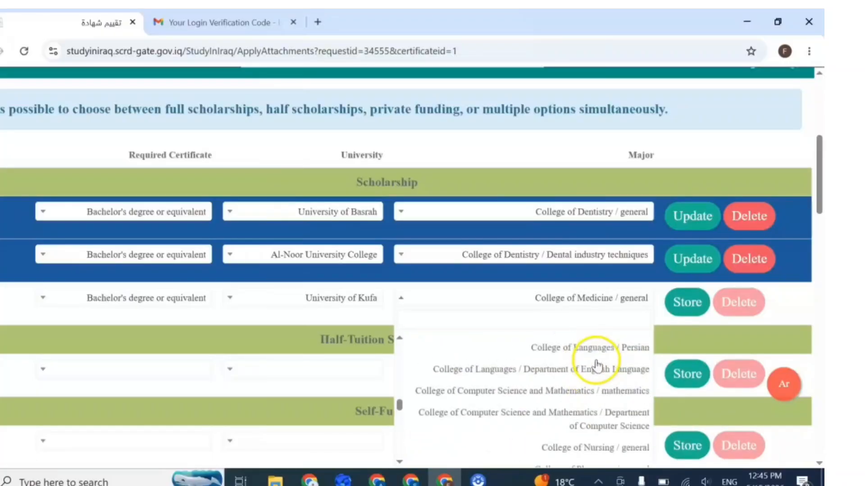
pyautogui.scroll(3, 596, 366)
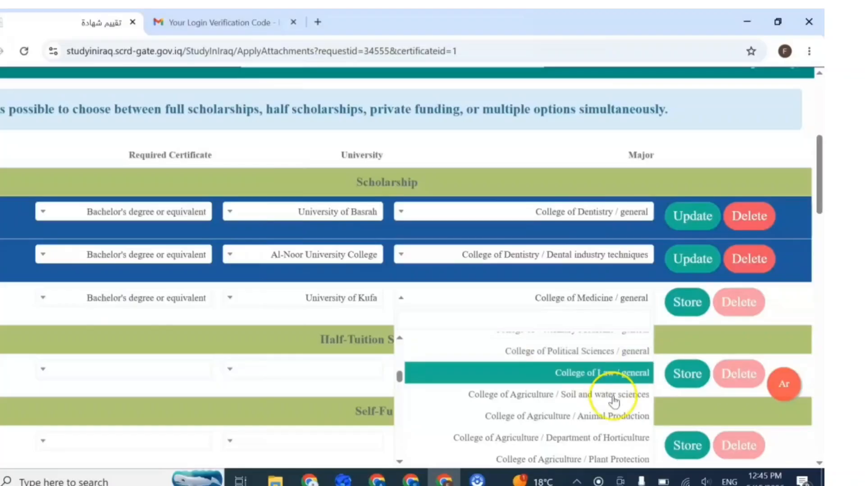
pyautogui.scroll(6, 605, 374)
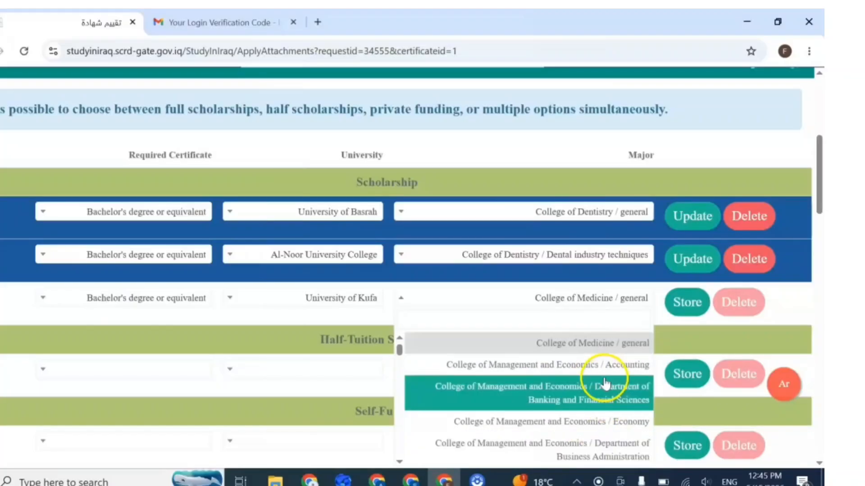
pyautogui.click(593, 352)
# Step: Save the University of Kufa College of Medicine choice and move down to the attachments section
pyautogui.click(677, 304)
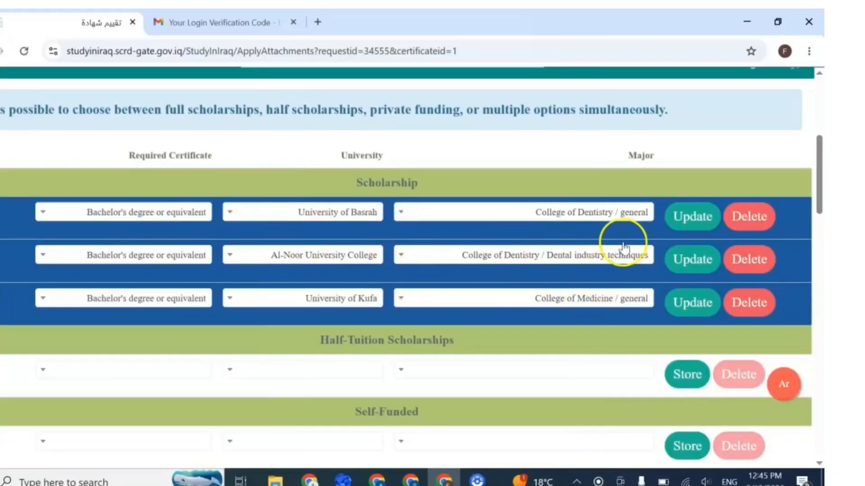
pyautogui.scroll(-1, 583, 292)
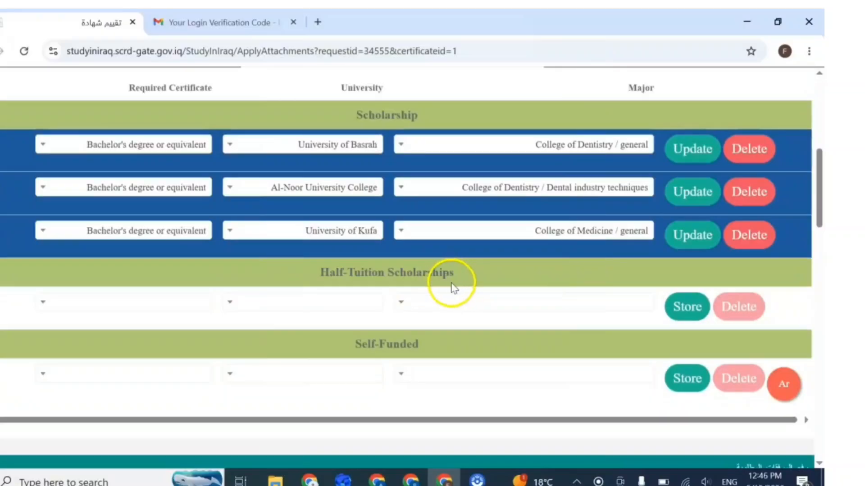
pyautogui.scroll(-3, 450, 286)
pyautogui.scroll(-2, 363, 342)
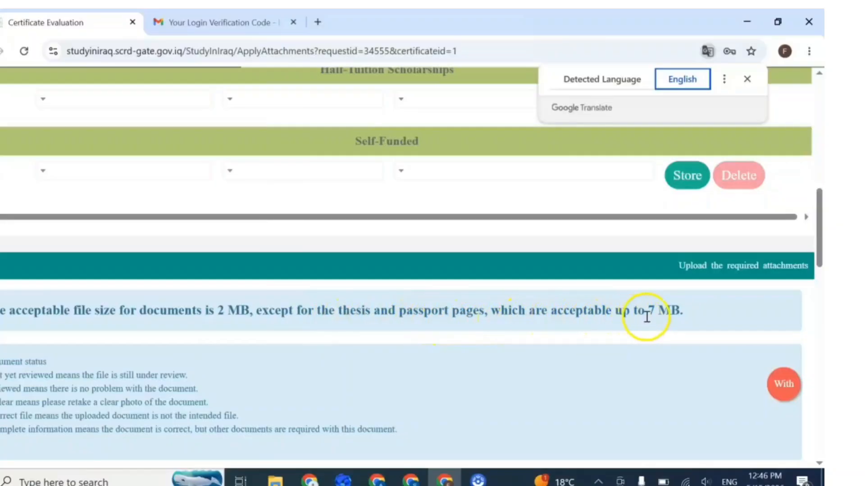
# Step: Highlight the '7 MB' limit for thesis and passport pages, then bring up the Document Type upload table
pyautogui.moveTo(650, 310); pyautogui.dragTo(691, 319)
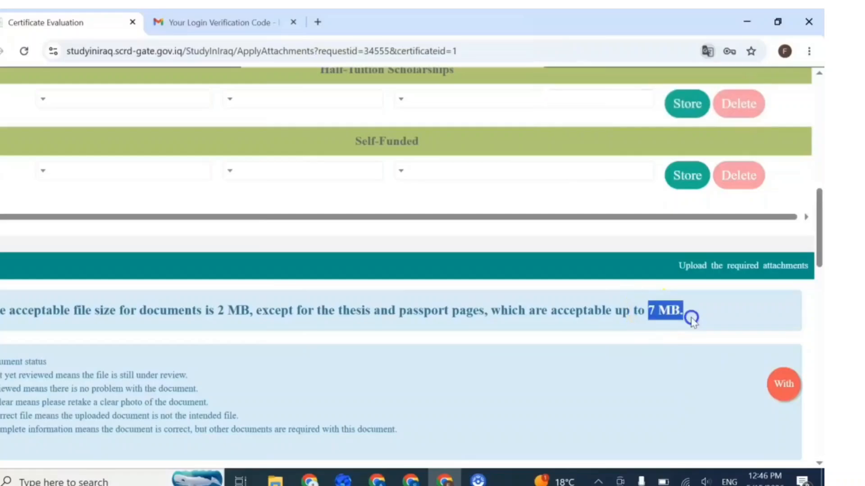
pyautogui.scroll(-6, 509, 355)
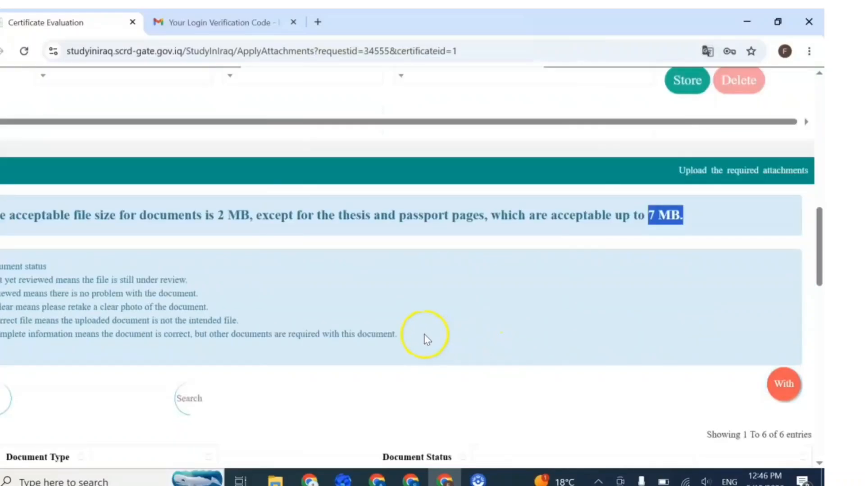
pyautogui.scroll(-2, 232, 304)
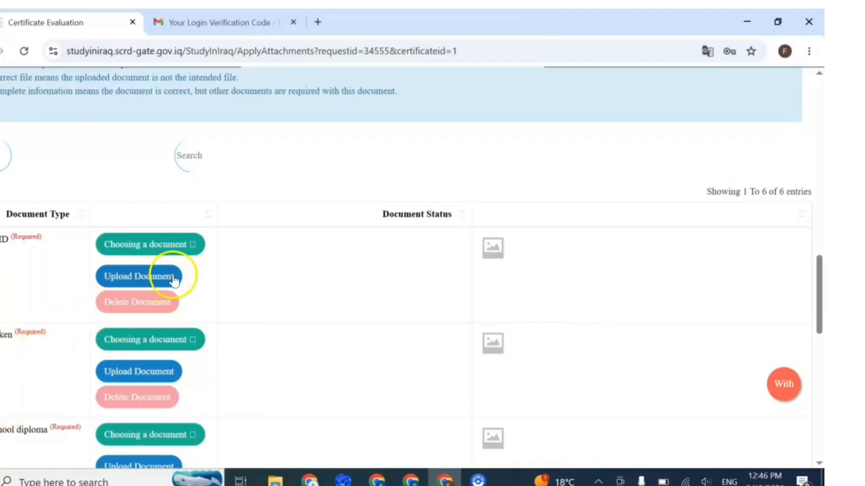
# Step: Upload Father ID_page-0001 as the first required document
pyautogui.click(129, 253)
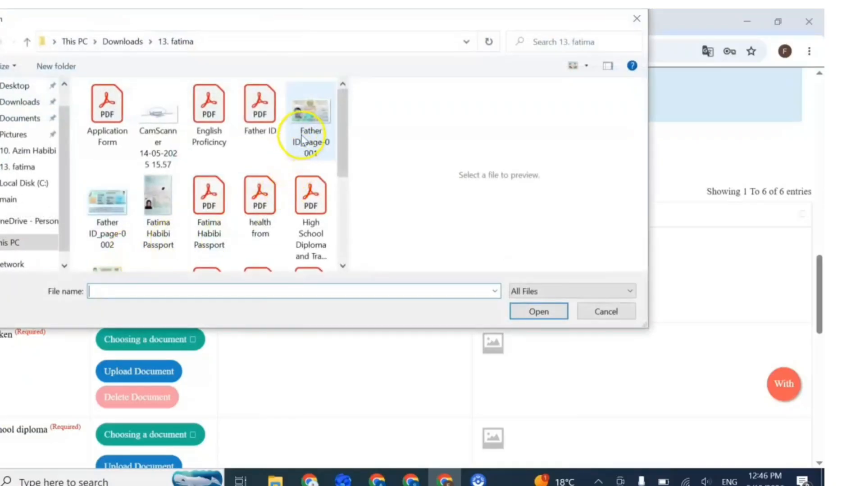
pyautogui.click(309, 122)
pyautogui.click(540, 312)
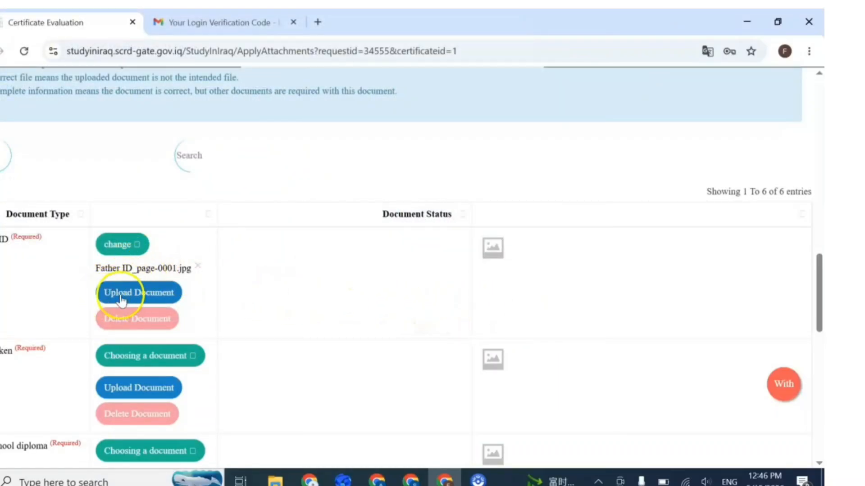
pyautogui.click(135, 296)
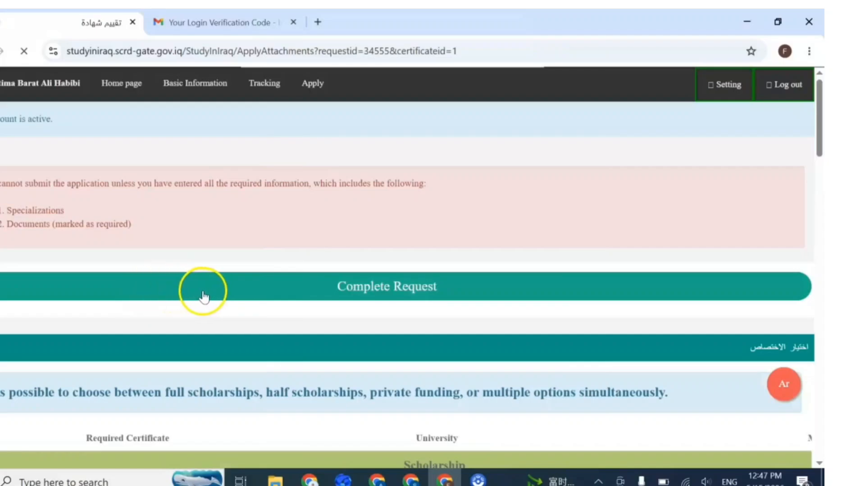
pyautogui.scroll(-20, 204, 297)
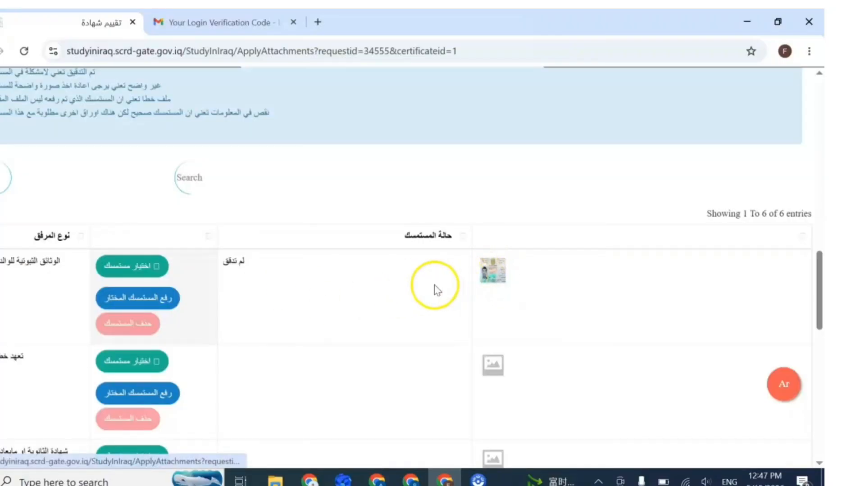
# Step: Upload recommendation letter_page-0001 as the second required document
pyautogui.scroll(-1, 391, 294)
pyautogui.click(122, 296)
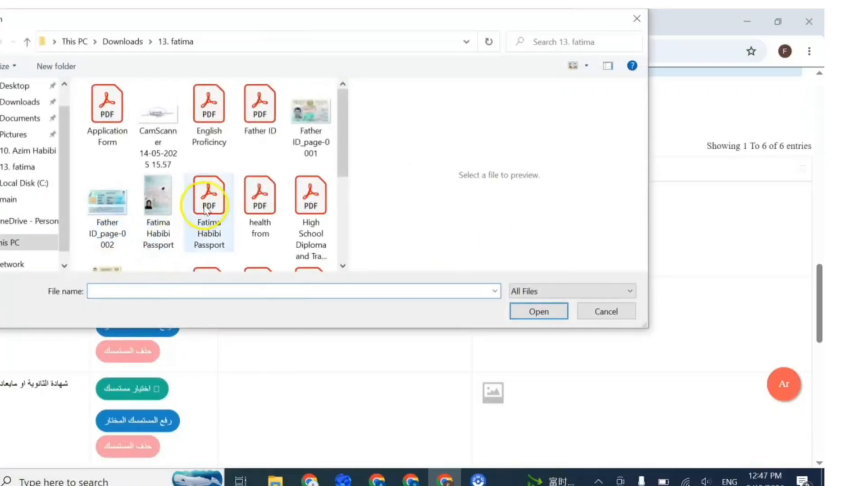
pyautogui.scroll(-3, 209, 207)
pyautogui.click(255, 208)
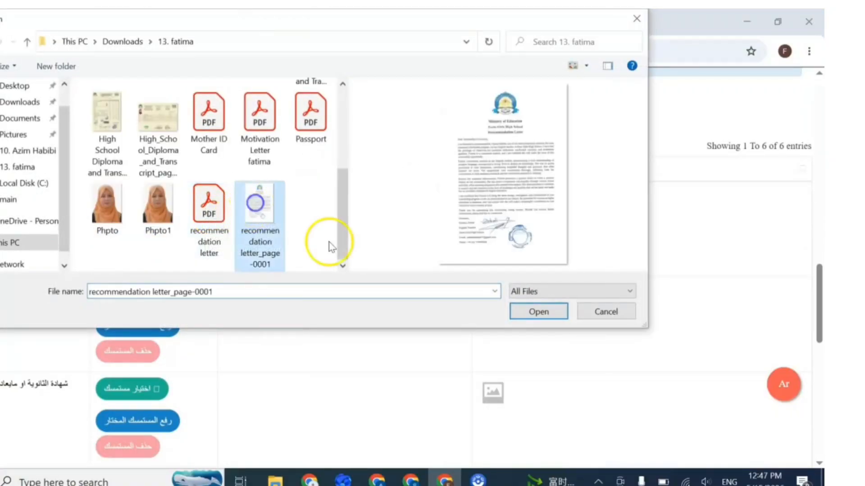
pyautogui.click(538, 310)
pyautogui.scroll(-3, 179, 329)
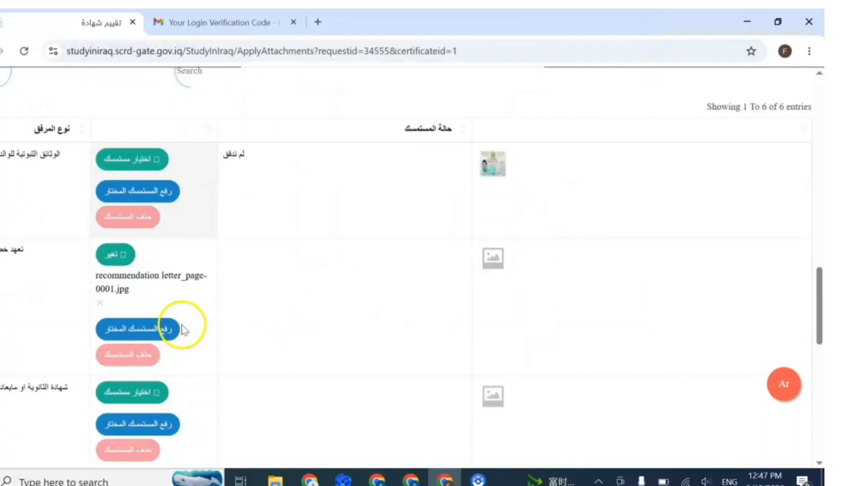
pyautogui.click(130, 240)
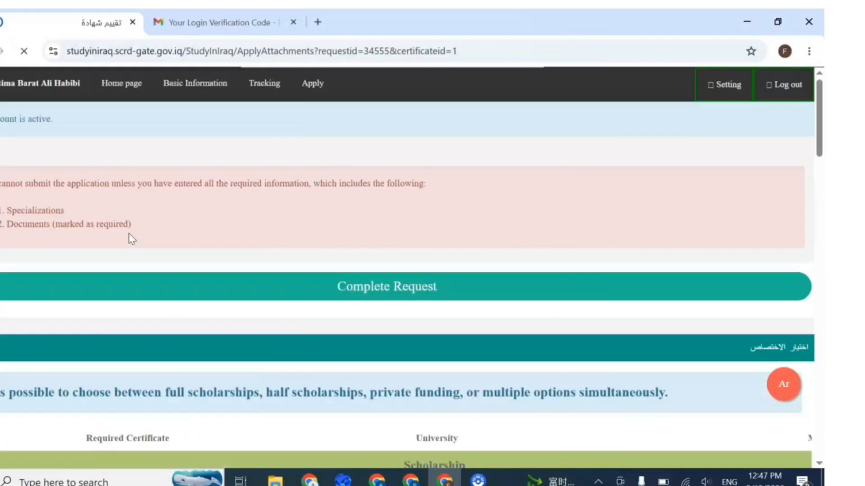
pyautogui.scroll(-10, 183, 255)
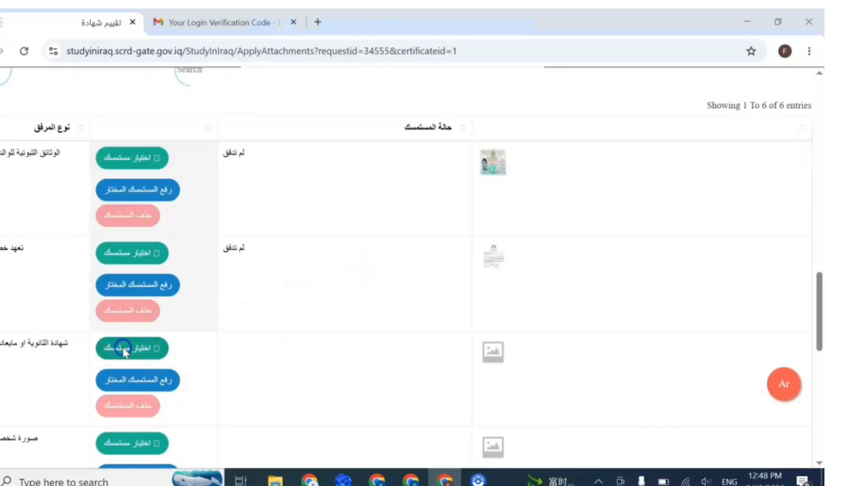
# Step: Upload High_School_Diploma_and_Transcript_page-0001_optimized_1500 for the secondary-school certificate row
pyautogui.click(129, 347)
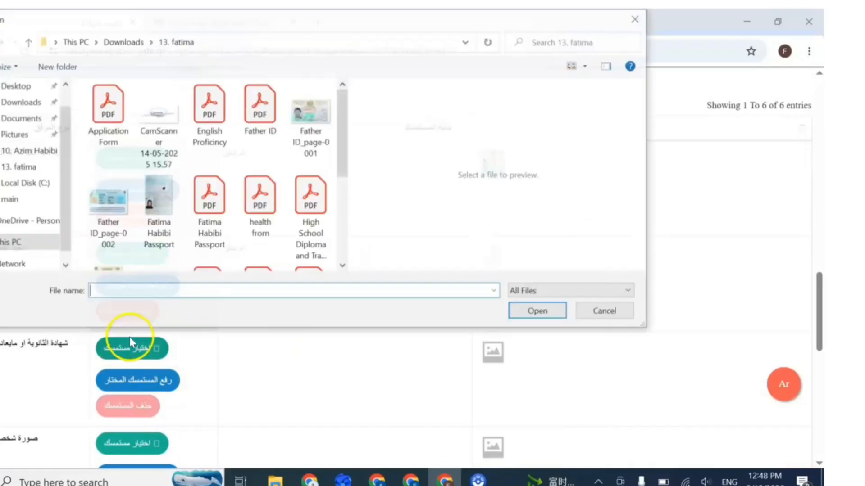
pyautogui.scroll(-4, 247, 221)
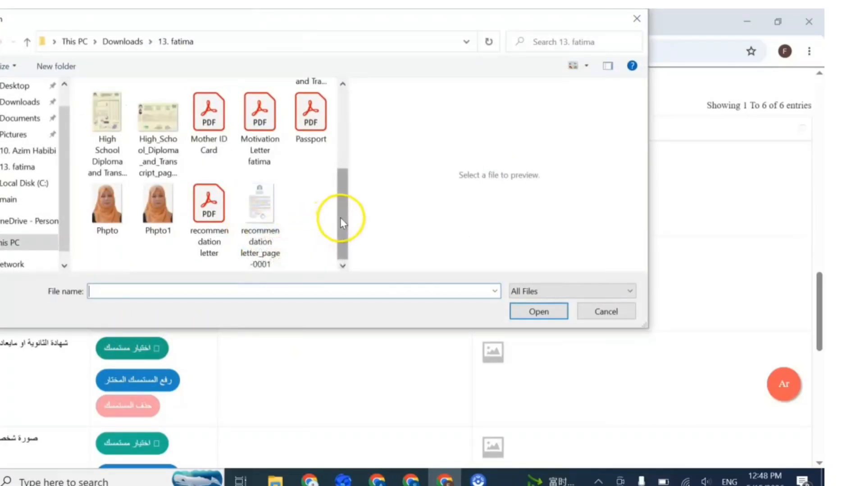
pyautogui.moveTo(340, 221)
pyautogui.mouseDown()
pyautogui.moveTo(337, 228)
pyautogui.moveTo(345, 144)
pyautogui.moveTo(349, 218)
pyautogui.mouseUp()
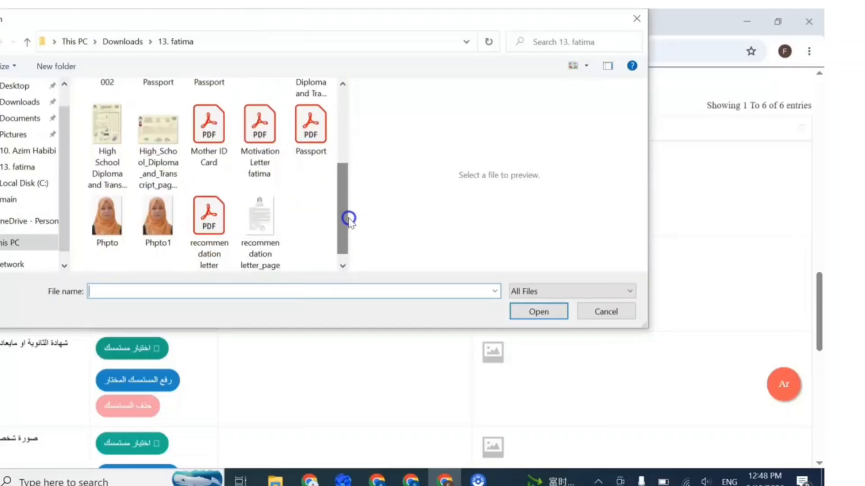
pyautogui.click(160, 152)
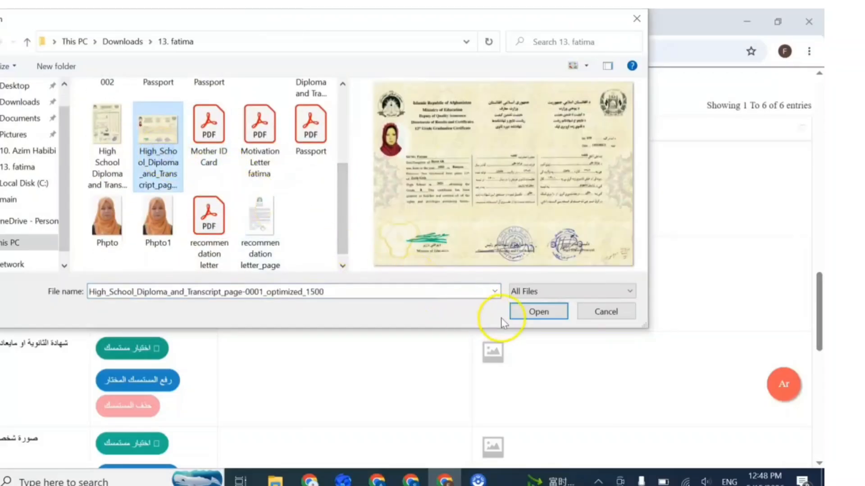
pyautogui.click(546, 314)
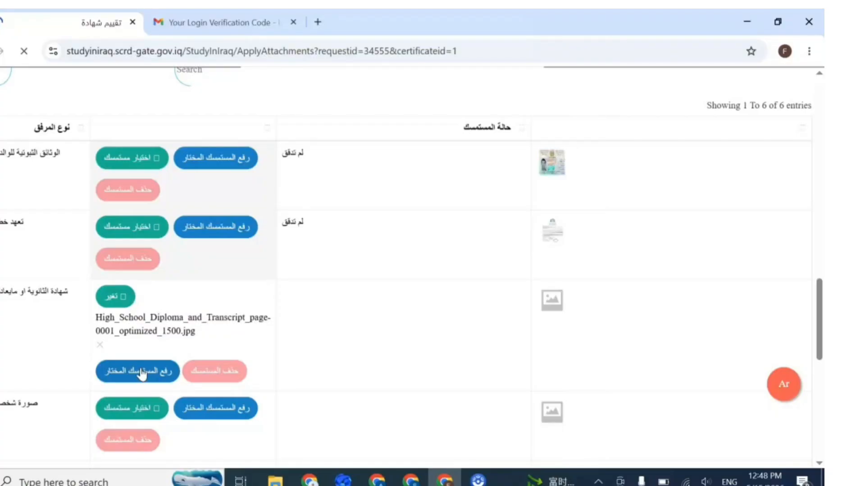
pyautogui.click(135, 372)
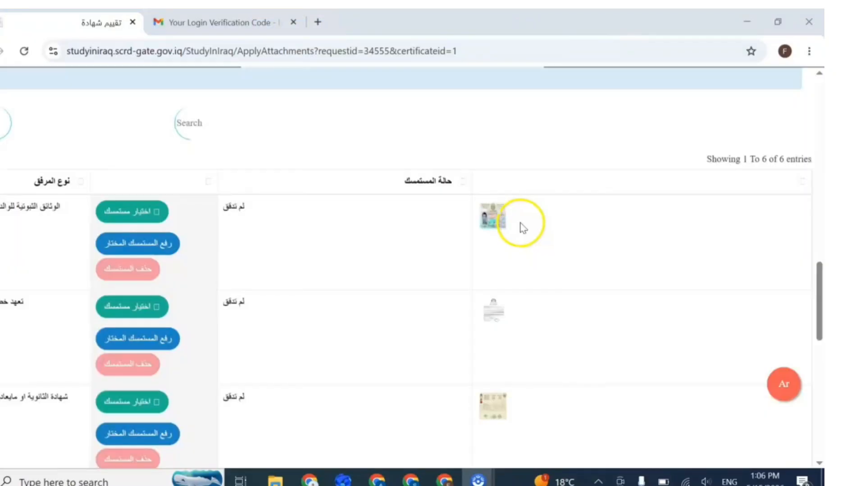
# Step: Upload Phpto1.jpg as the personal photo and dismiss the file-added confirmation
pyautogui.scroll(-4, 519, 228)
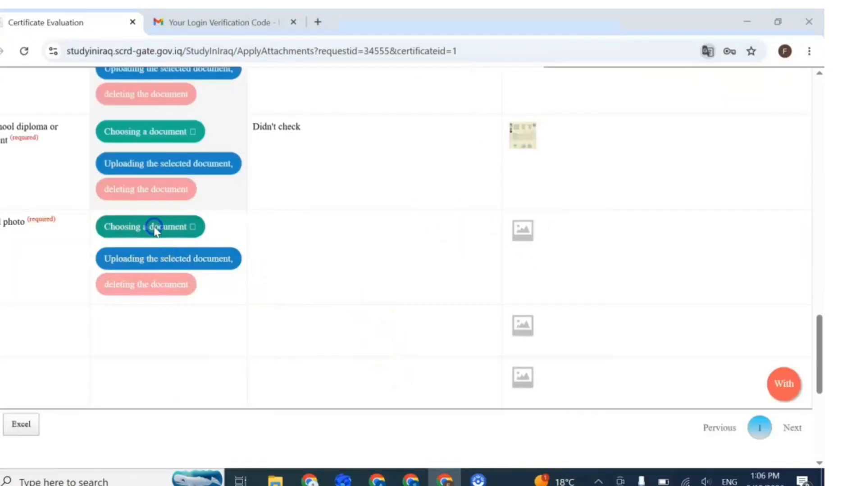
pyautogui.click(154, 227)
pyautogui.scroll(-3, 210, 214)
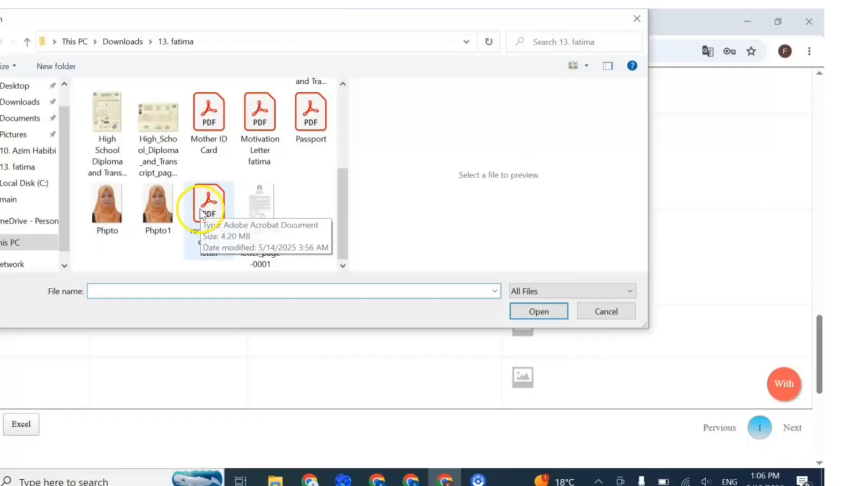
pyautogui.click(158, 209)
pyautogui.click(537, 311)
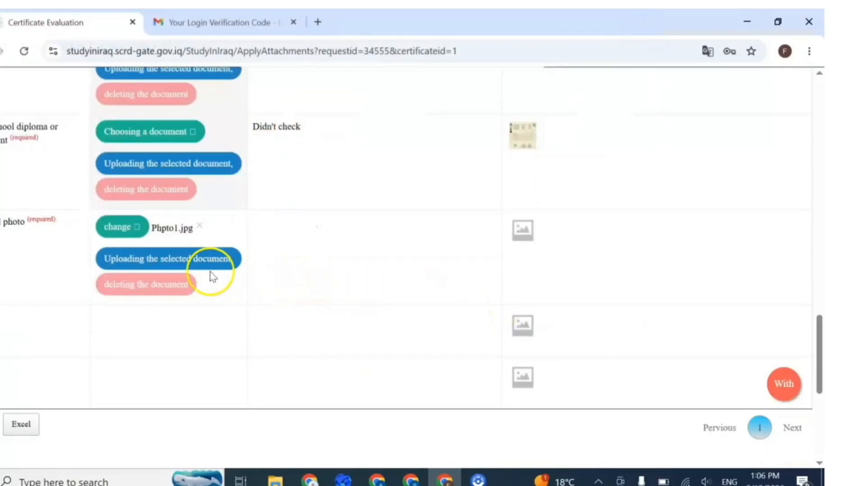
pyautogui.click(155, 264)
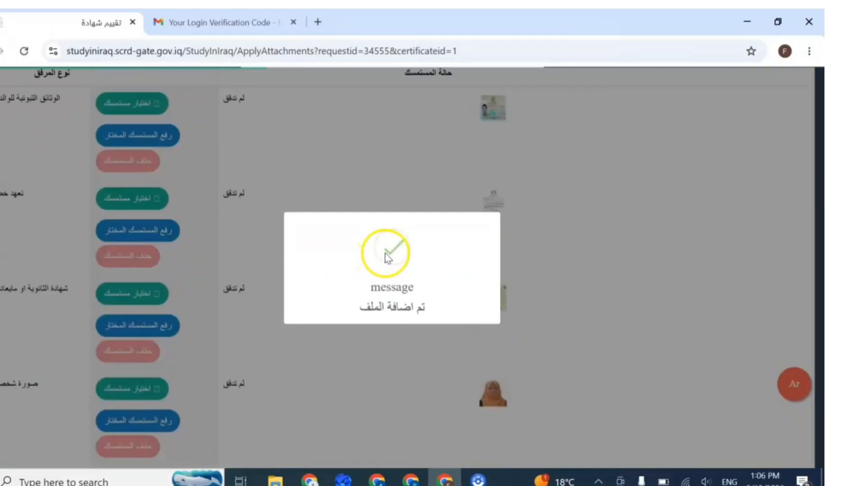
pyautogui.click(528, 275)
pyautogui.scroll(-5, 518, 282)
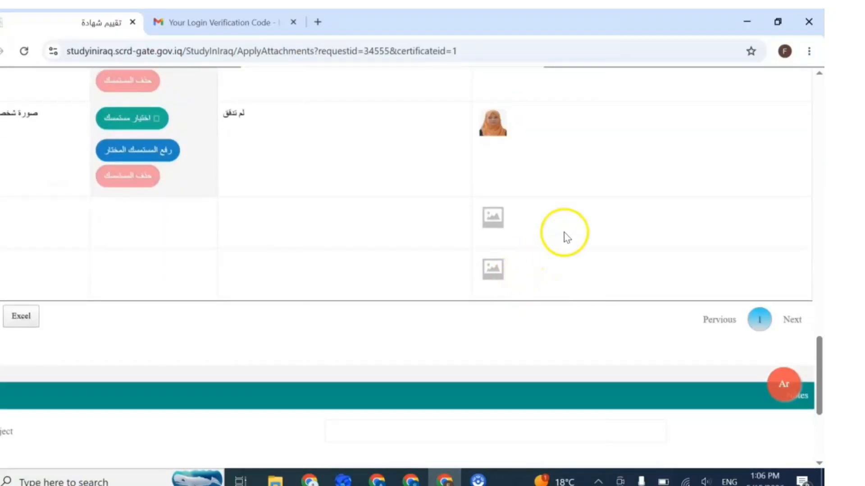
# Step: Translate the application page into English and return to the Complete Request button
pyautogui.rightClick(567, 210)
pyautogui.click(618, 400)
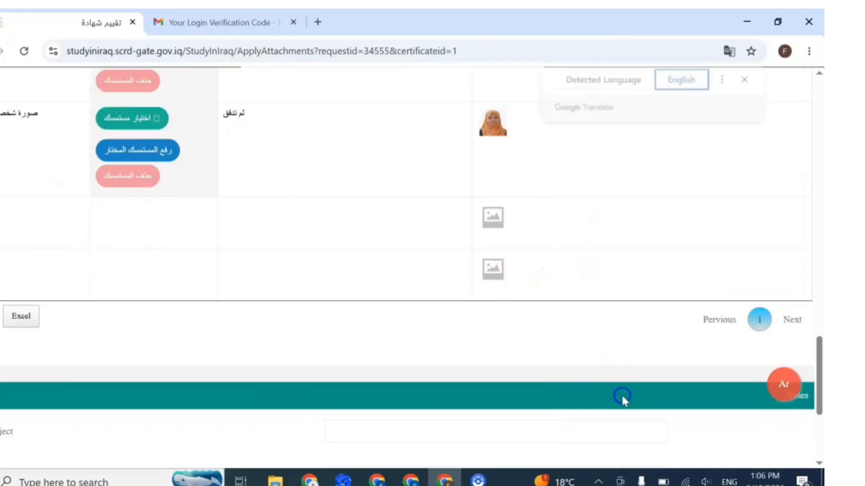
pyautogui.scroll(10, 374, 358)
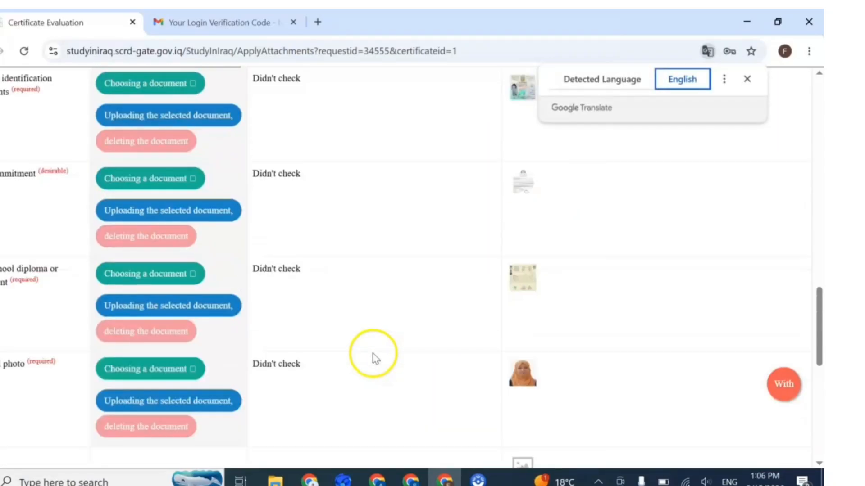
pyautogui.scroll(-10, 374, 358)
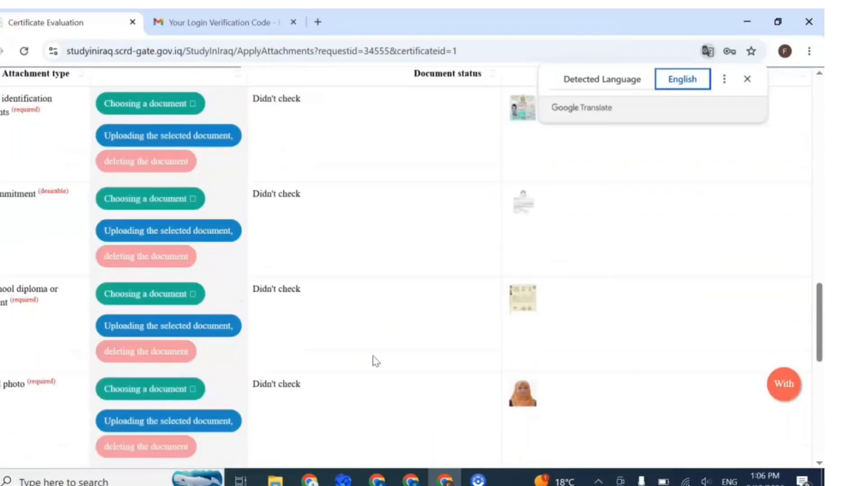
pyautogui.scroll(15, 369, 365)
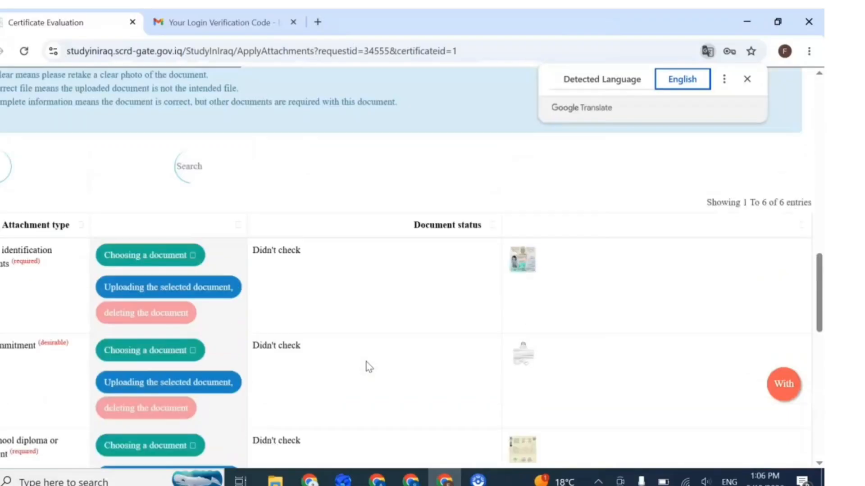
pyautogui.scroll(10, 366, 364)
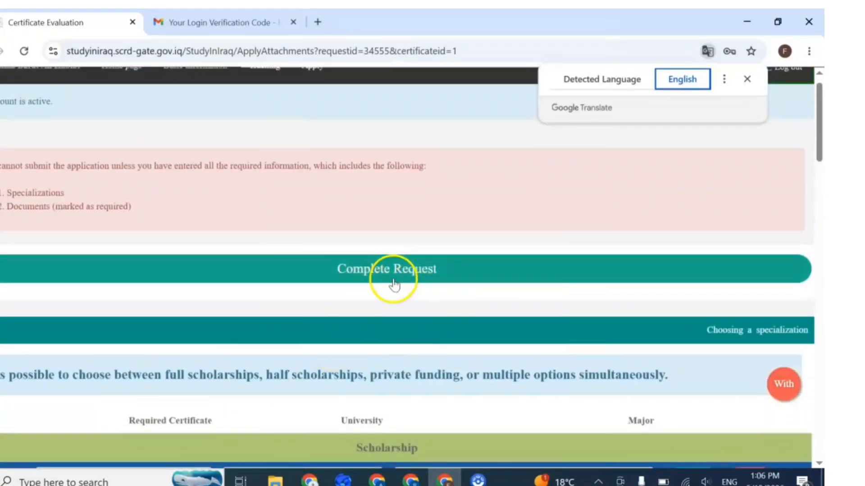
# Step: Submit the study request with Complete Request and look over the confirmation page
pyautogui.click(378, 270)
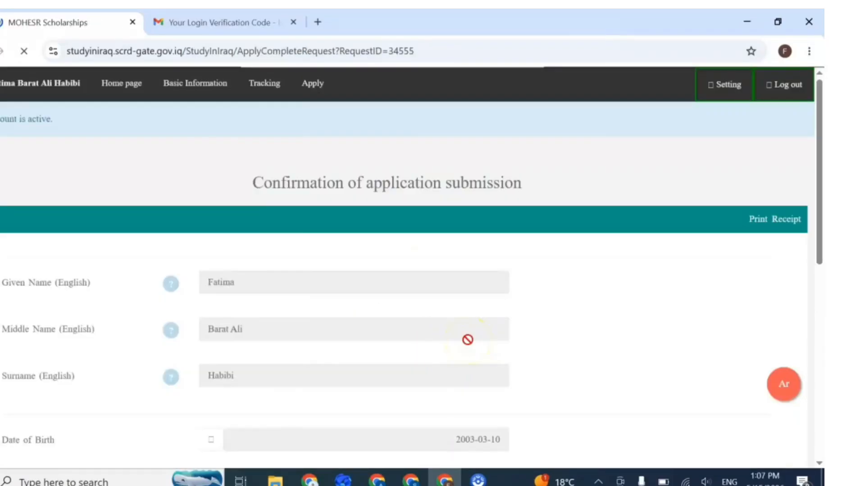
pyautogui.scroll(-5, 388, 283)
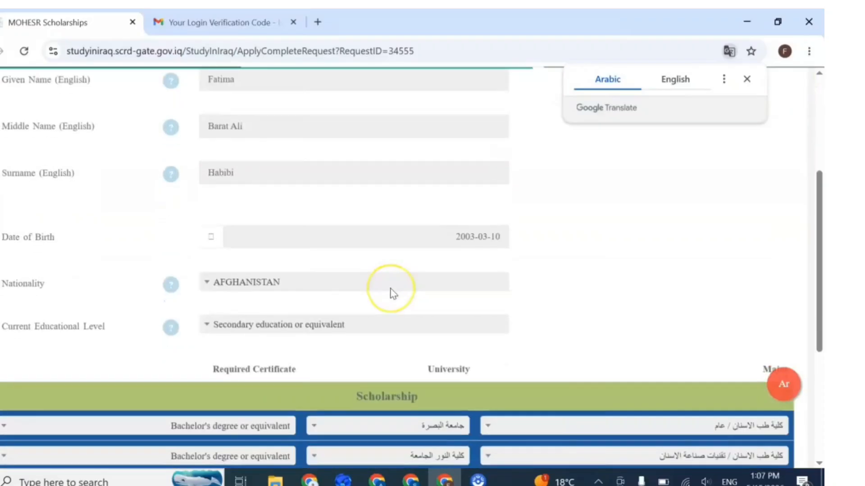
pyautogui.scroll(1, 390, 292)
pyautogui.scroll(-5, 387, 299)
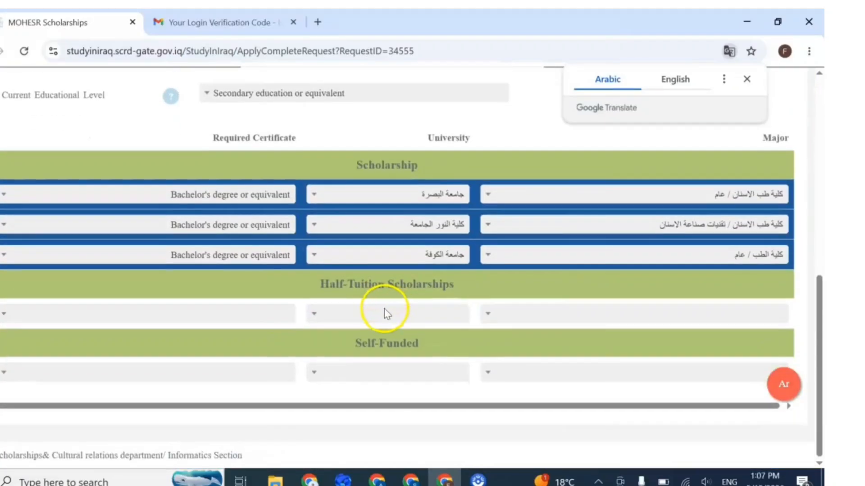
pyautogui.scroll(6, 386, 301)
pyautogui.scroll(4, 389, 316)
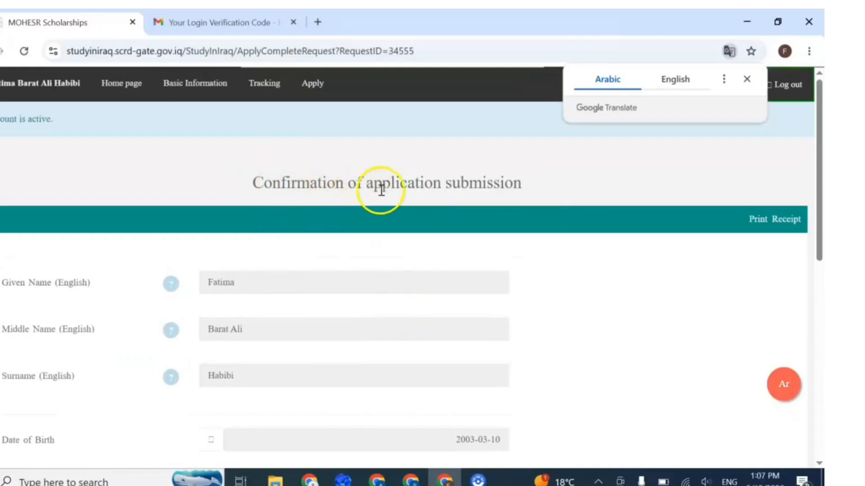
pyautogui.scroll(-3, 511, 238)
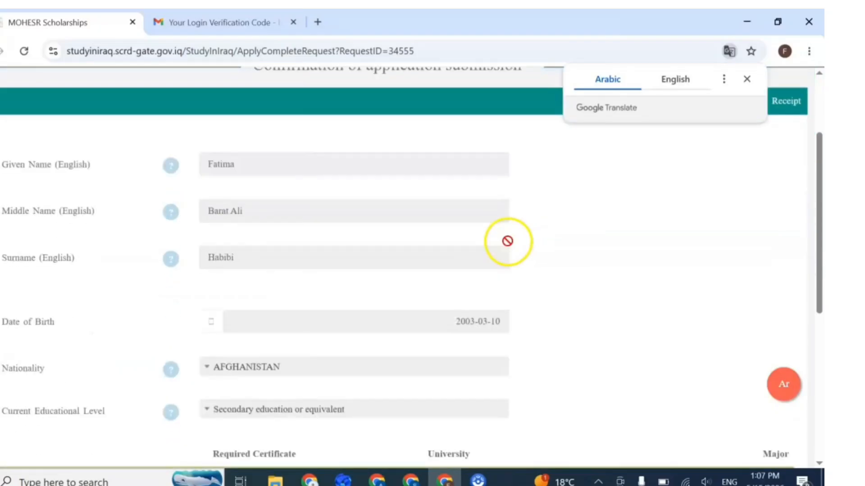
pyautogui.scroll(3, 508, 240)
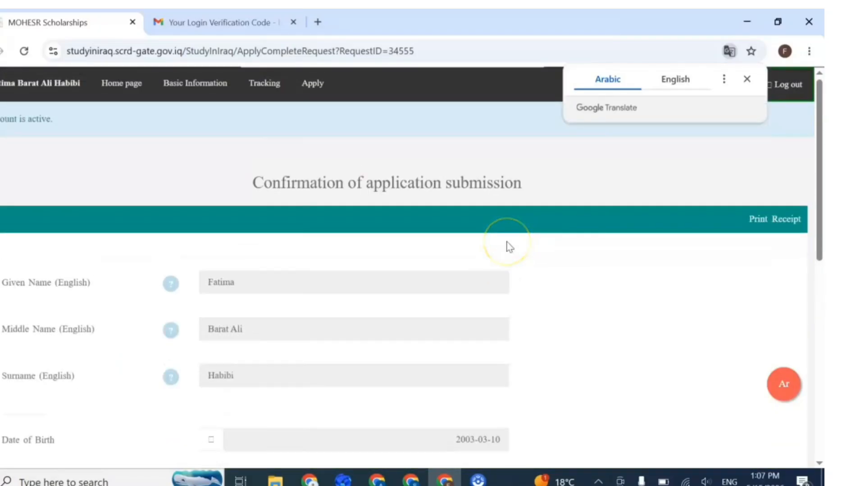
pyautogui.scroll(-2, 509, 247)
# Step: Show the Confirmation of application submission page in English and review its summary
pyautogui.click(674, 80)
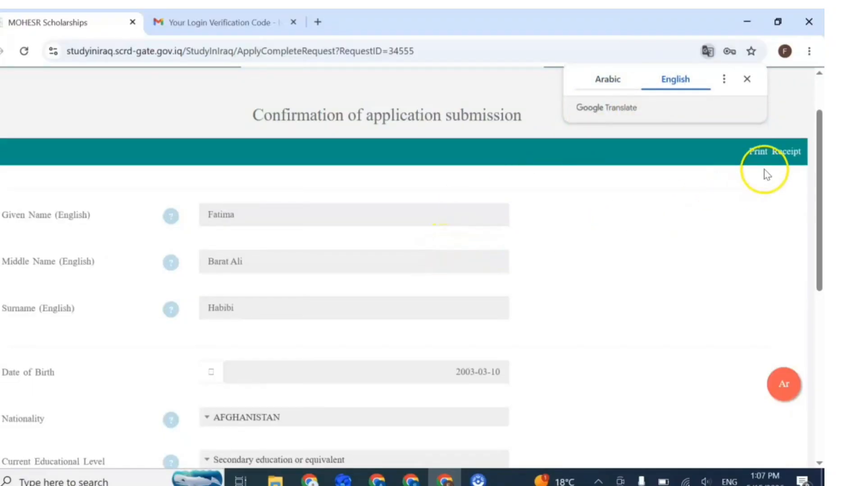
pyautogui.scroll(-8, 306, 325)
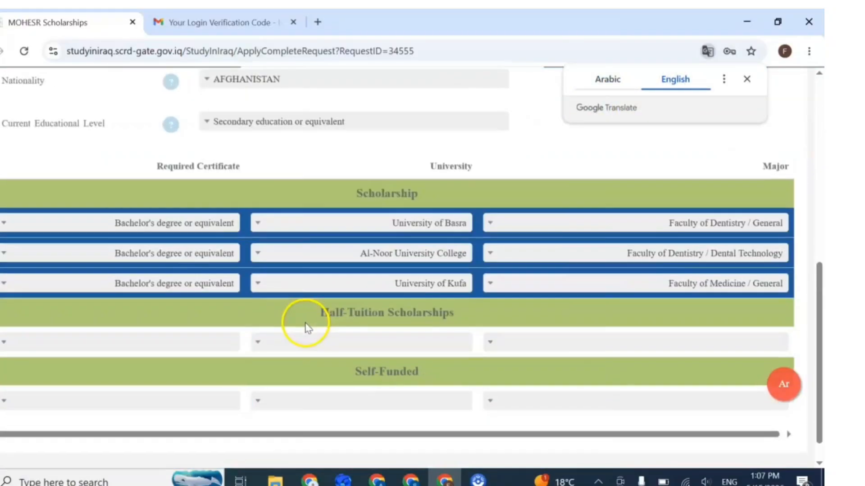
pyautogui.scroll(10, 309, 329)
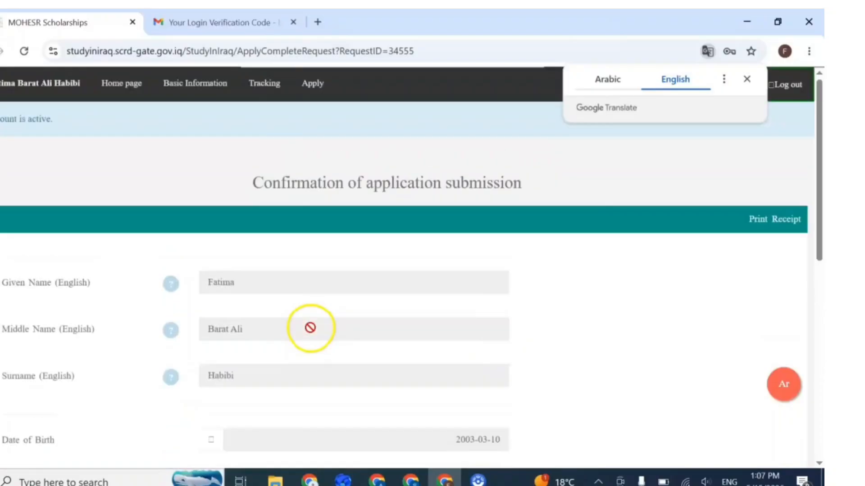